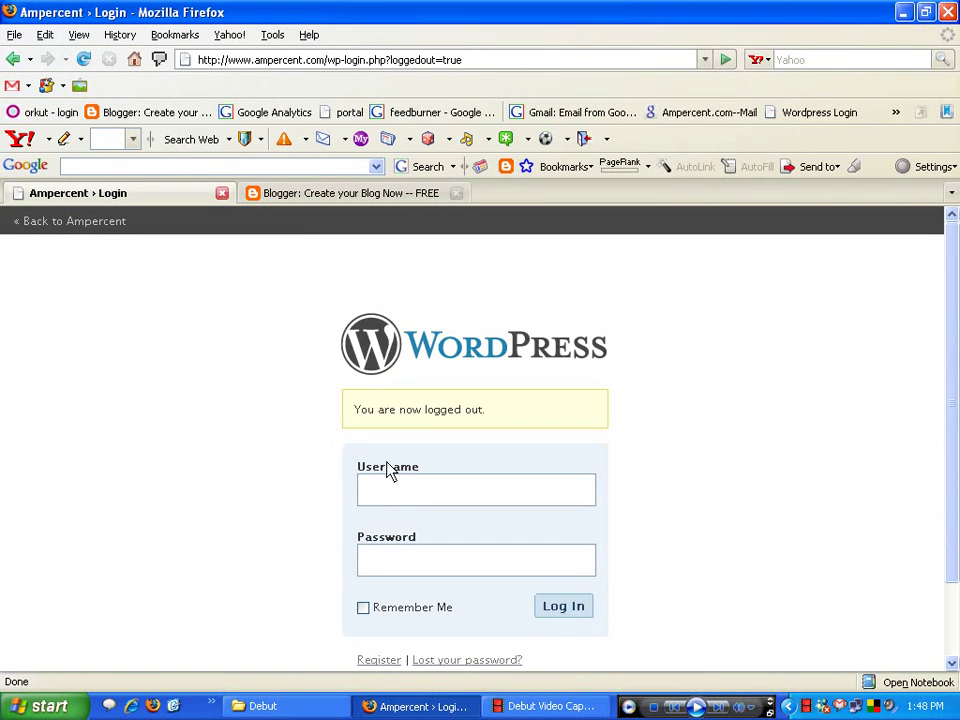
- Sign in to Blogger with the Google account email and password
{"action": "left_click", "coordinate": [310, 196]}
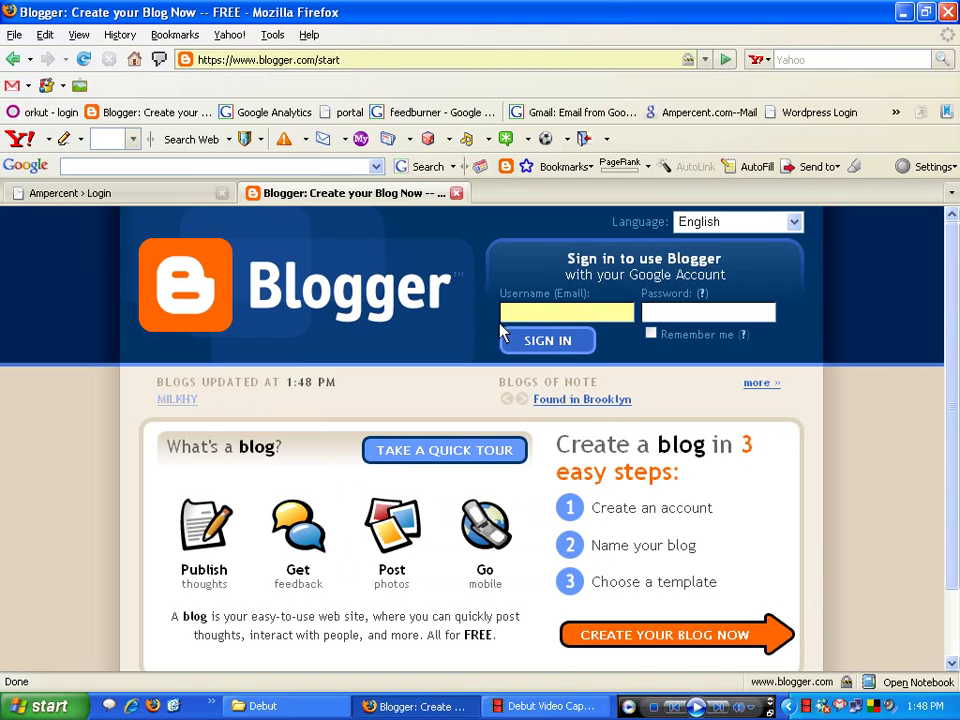
{"action": "left_click", "coordinate": [545, 319]}
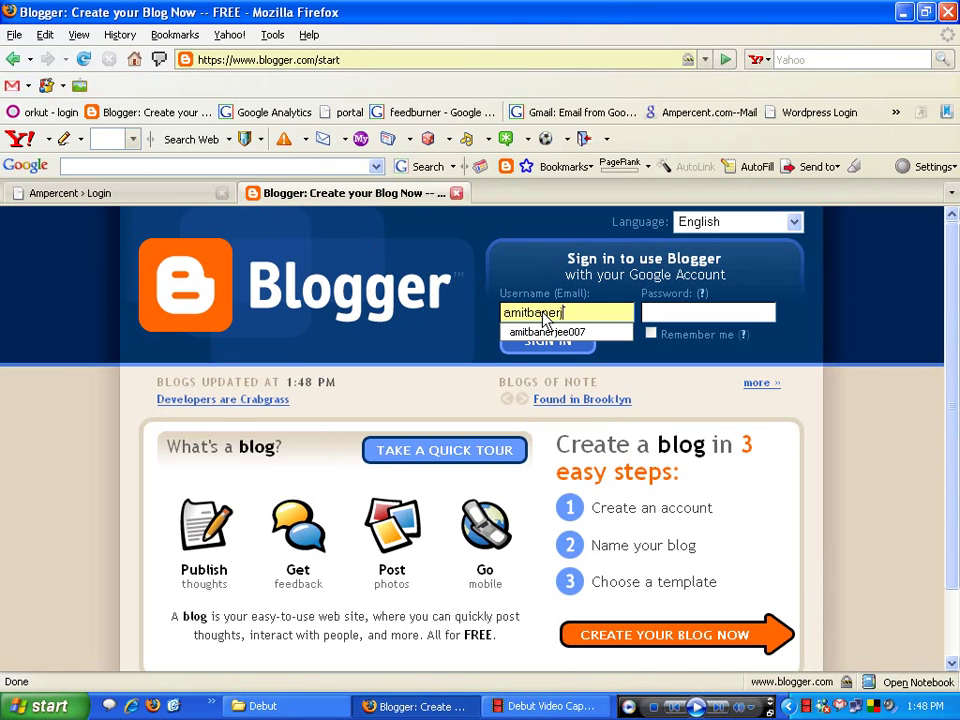
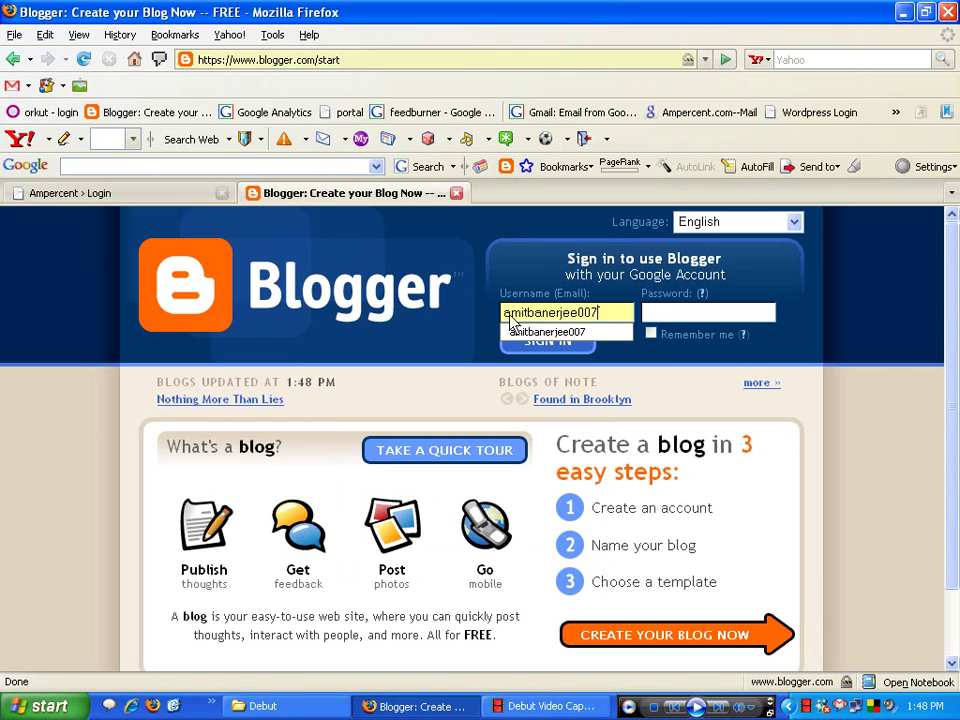
{"action": "left_click", "coordinate": [645, 313]}
{"action": "type", "text": "*****"}
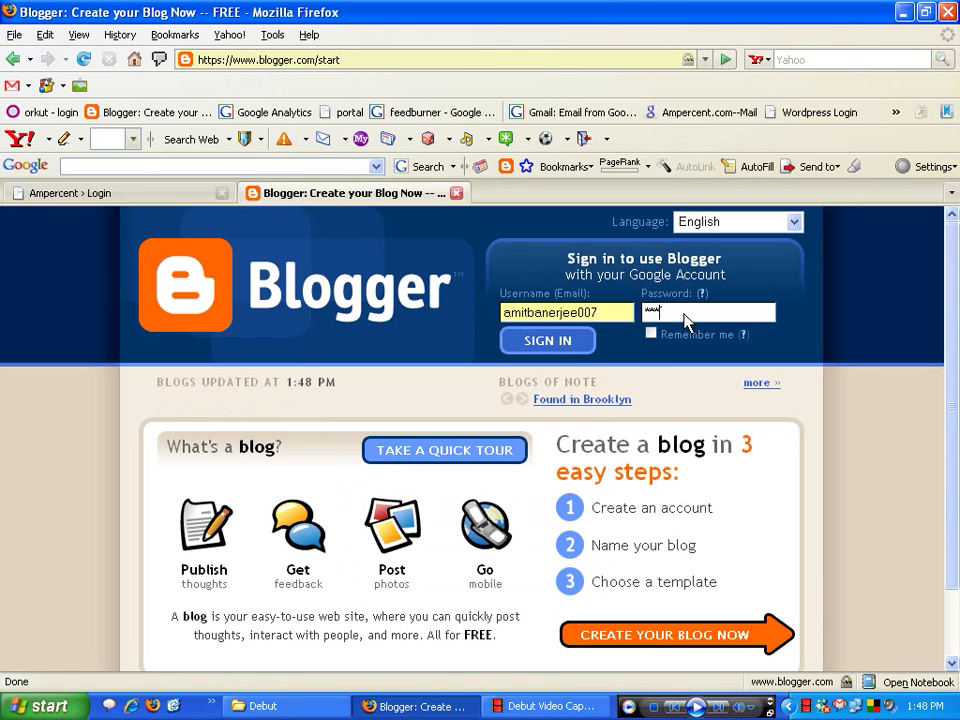
{"action": "type", "text": "**"}
{"action": "left_click", "coordinate": [553, 341]}
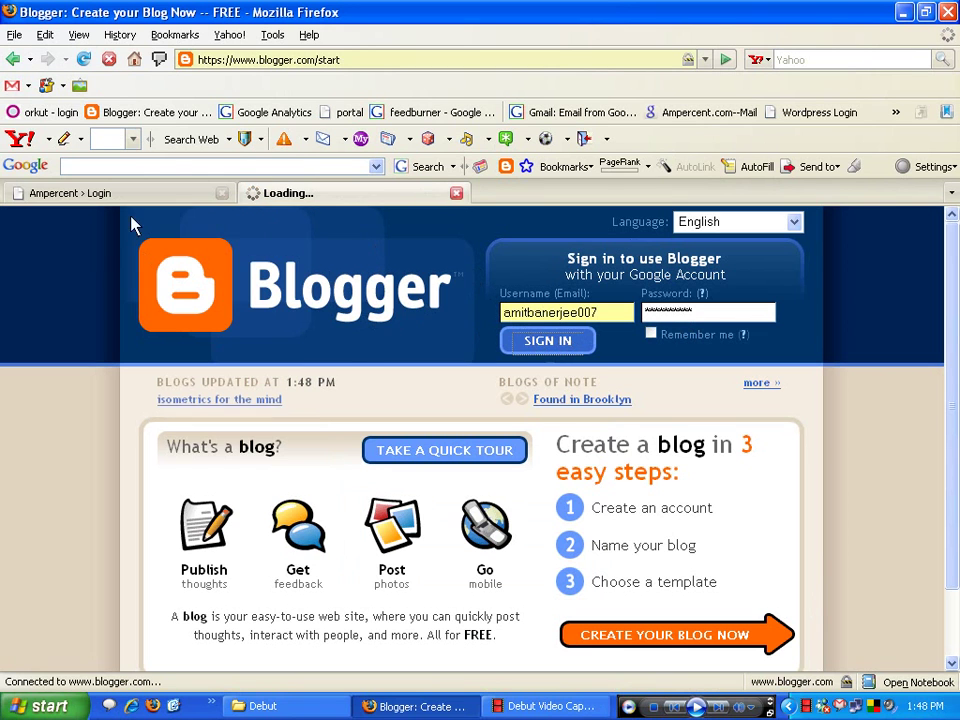
- Log in to WordPress admin as 'admin' with the saved password, then return to Blogger's dashboard
{"action": "left_click", "coordinate": [80, 196]}
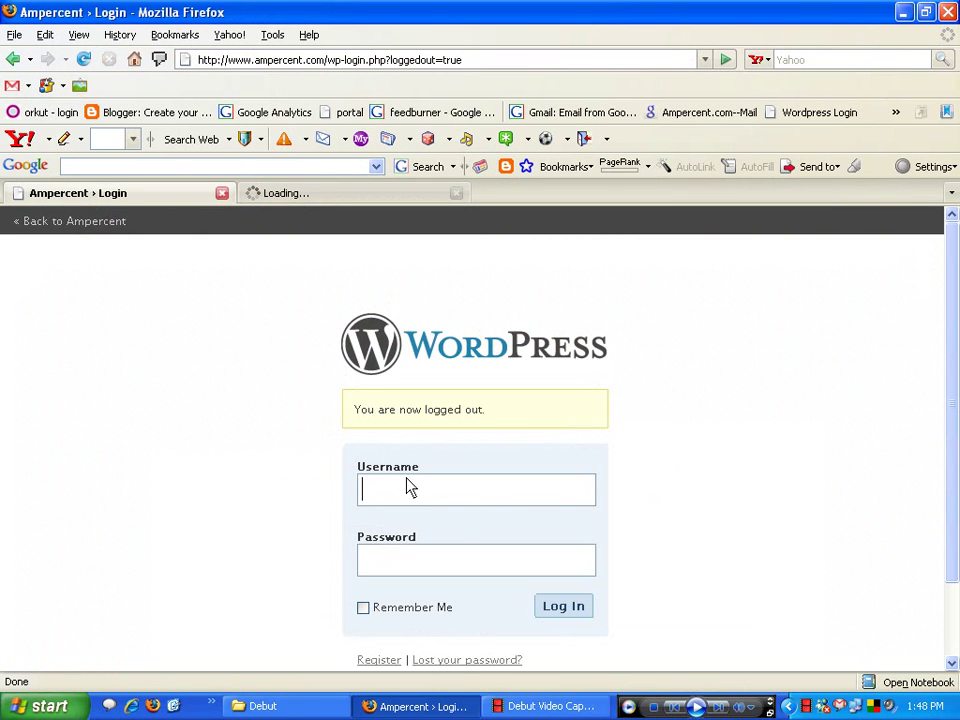
{"action": "type", "text": "admin"}
{"action": "key", "text": "Tab"}
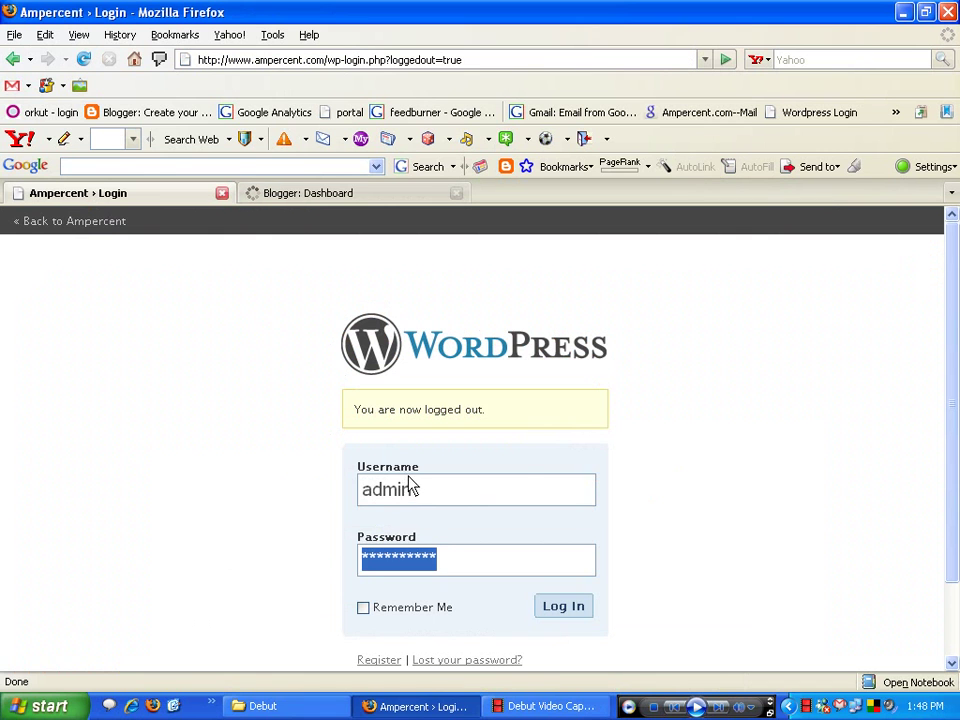
{"action": "left_click", "coordinate": [580, 618]}
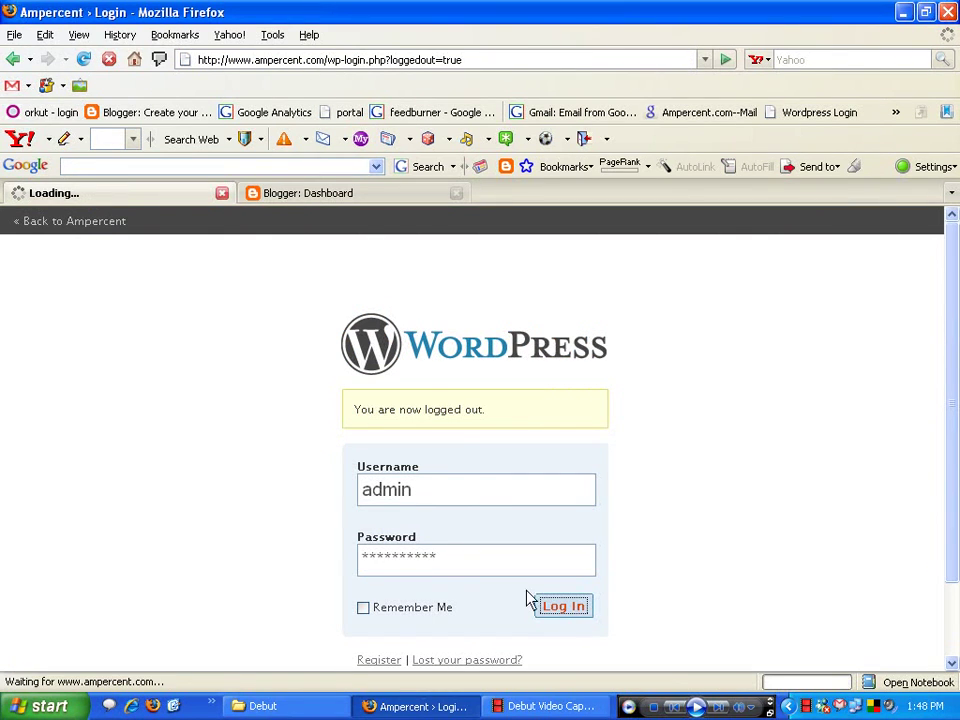
{"action": "left_click", "coordinate": [352, 198]}
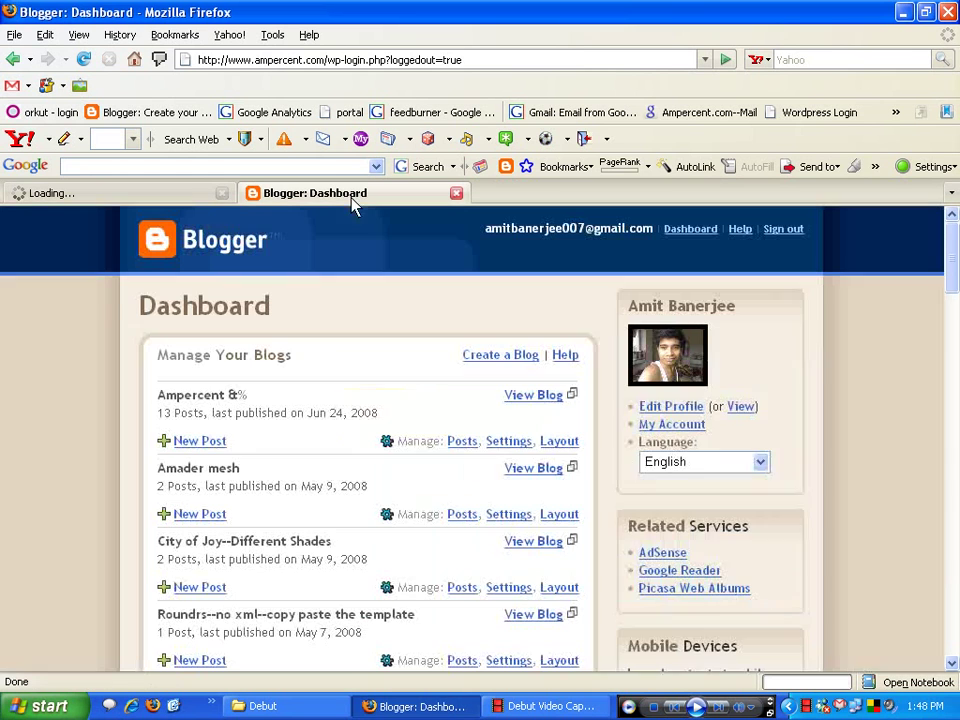
- Open the Ampercent &% blog in its own tab
{"action": "right_click", "coordinate": [545, 395]}
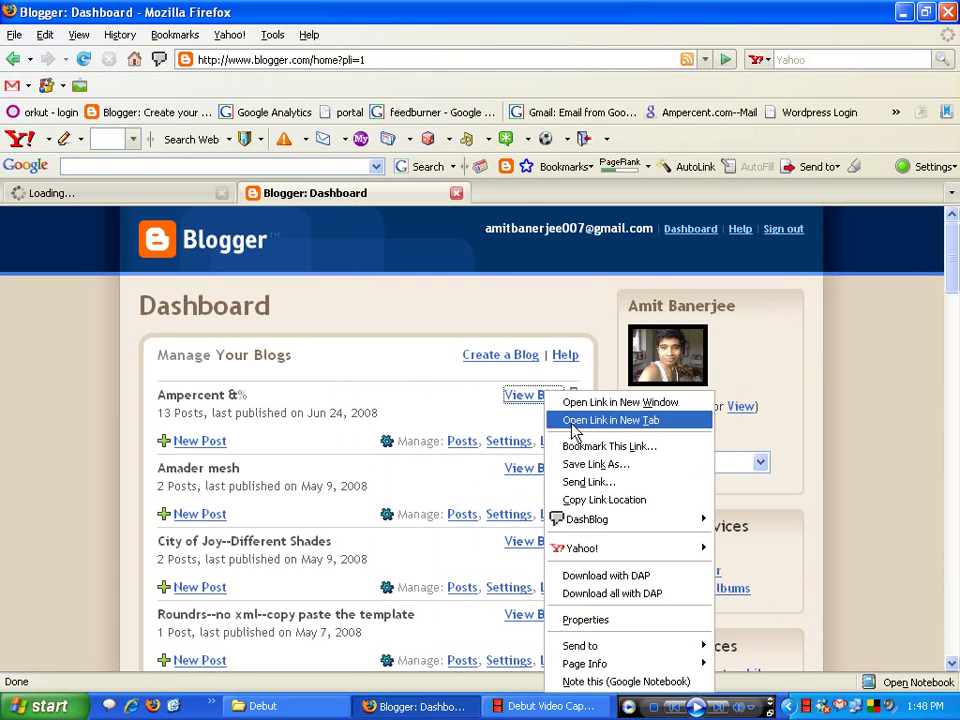
{"action": "left_click", "coordinate": [575, 424]}
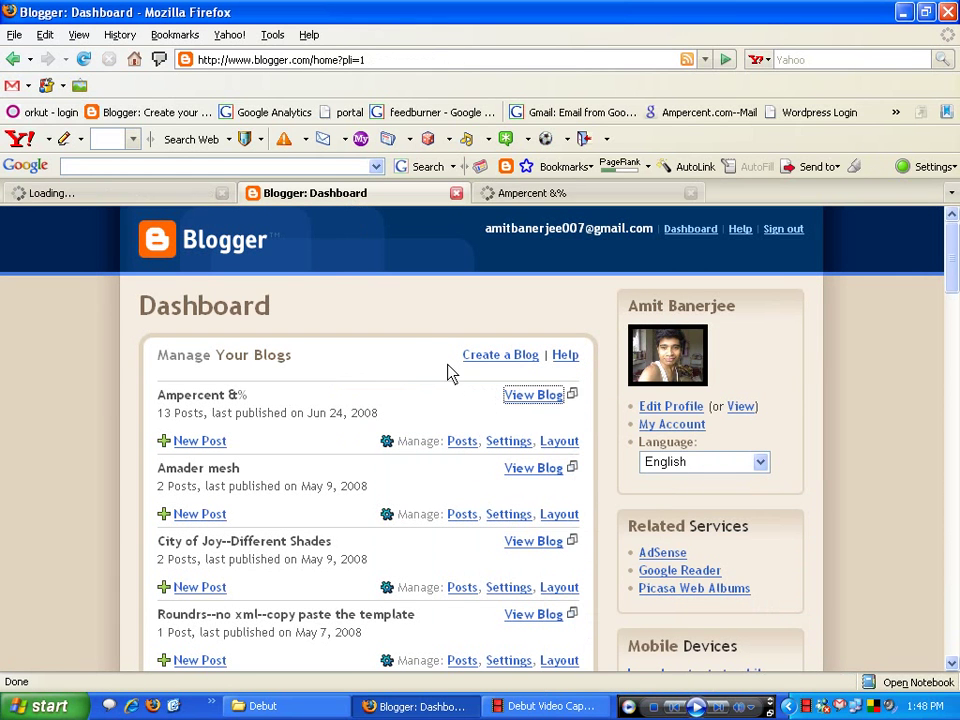
{"action": "left_click", "coordinate": [548, 199]}
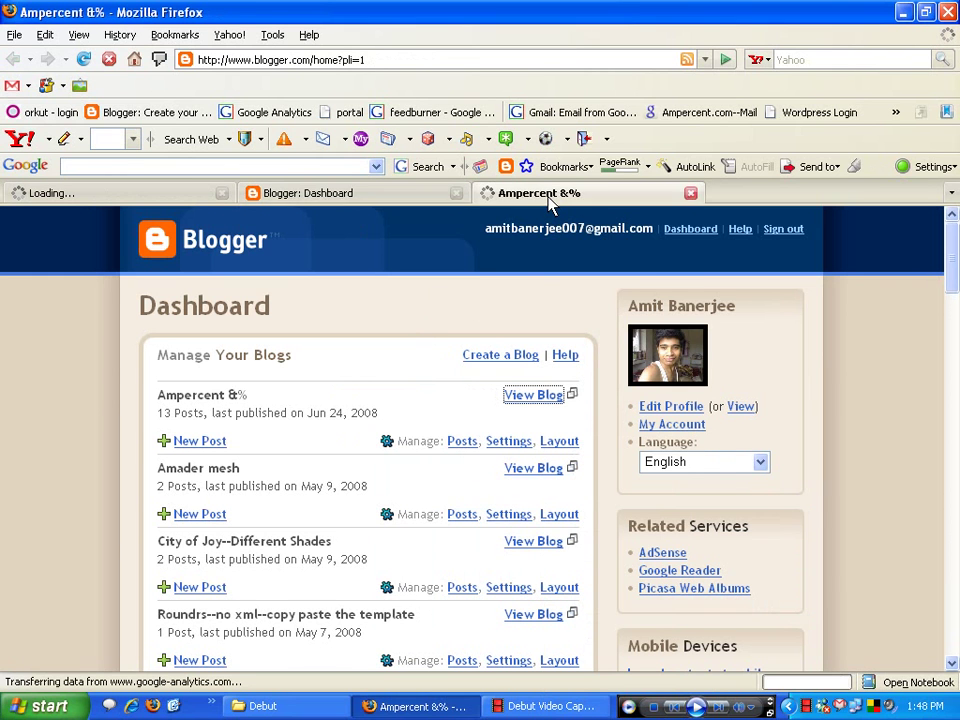
- Review the June 24, 2008 post's C++ code listing and the 2008 post count
{"action": "scroll", "coordinate": [506, 281], "scroll_direction": "down", "scroll_amount": 2}
{"action": "scroll", "coordinate": [370, 352], "scroll_direction": "down", "scroll_amount": 8}
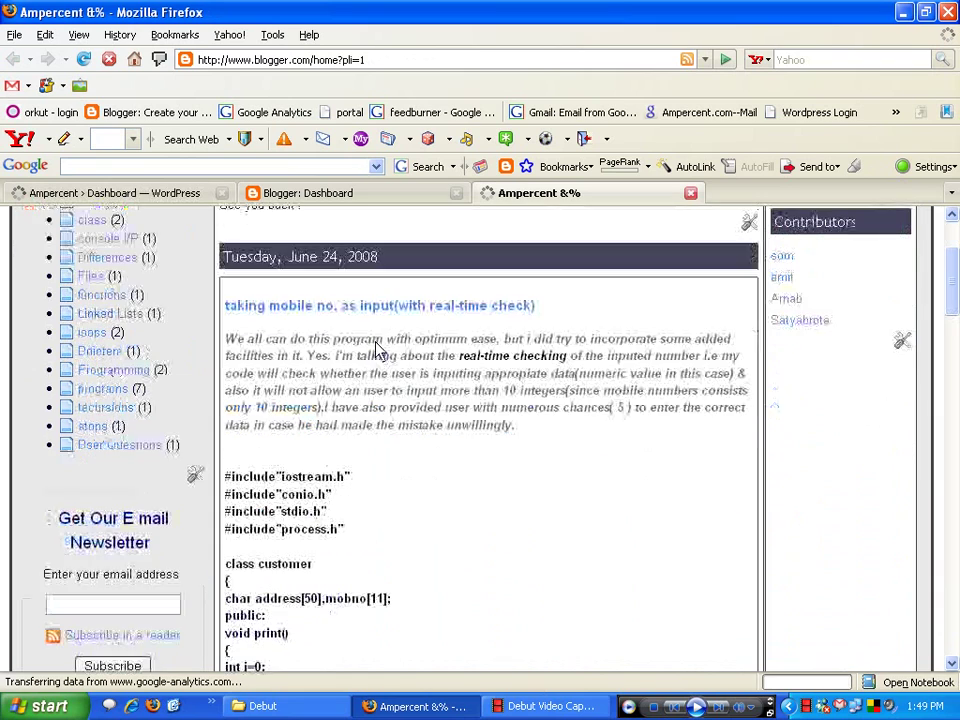
{"action": "scroll", "coordinate": [322, 417], "scroll_direction": "down", "scroll_amount": 8}
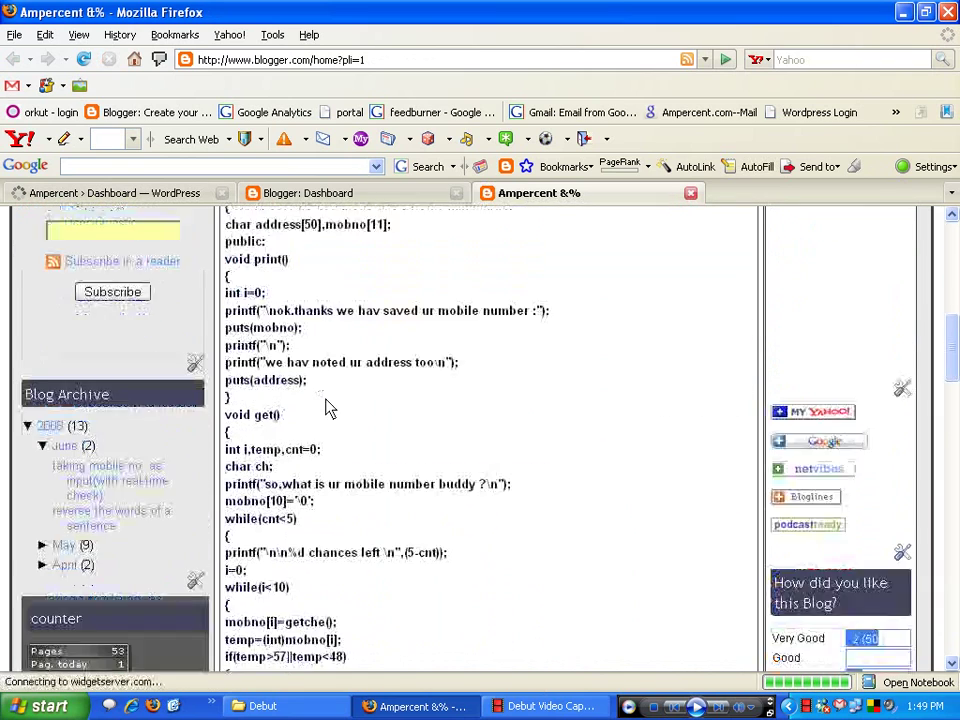
{"action": "left_click_drag", "start_coordinate": [253, 302], "coordinate": [314, 425]}
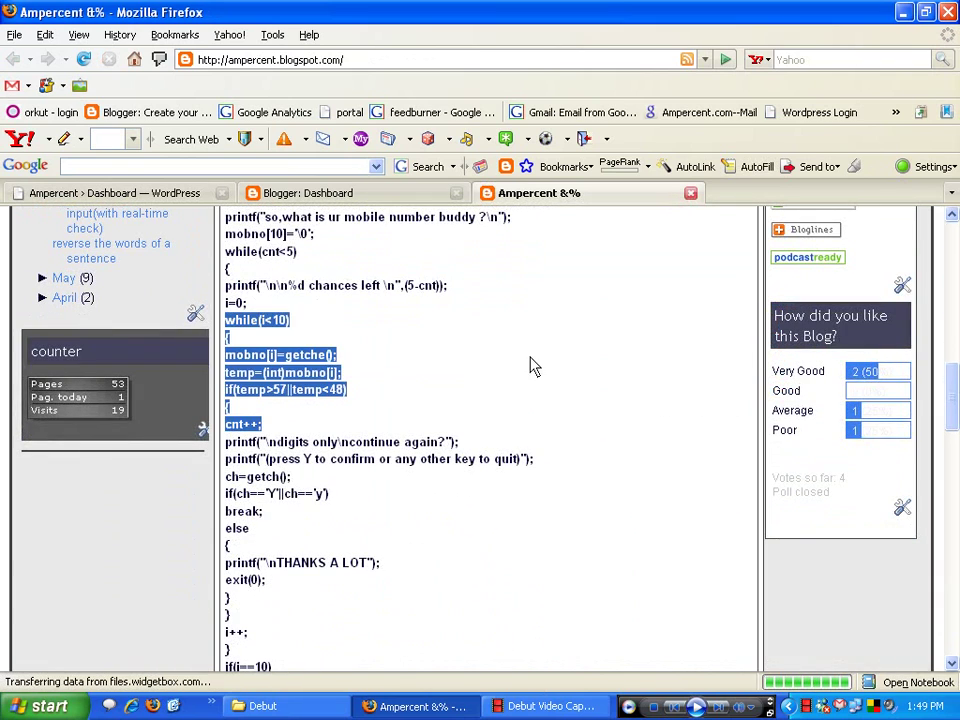
{"action": "left_click", "coordinate": [437, 531]}
{"action": "scroll", "coordinate": [303, 455], "scroll_direction": "up", "scroll_amount": 5}
{"action": "scroll", "coordinate": [298, 454], "scroll_direction": "up", "scroll_amount": 2}
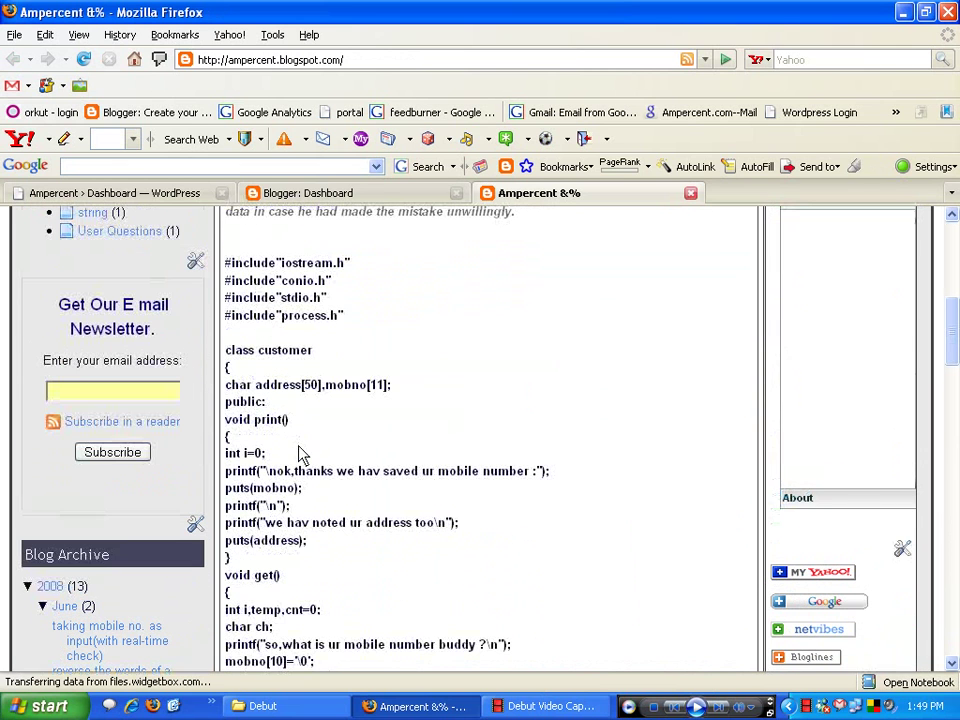
{"action": "double_click", "coordinate": [78, 587]}
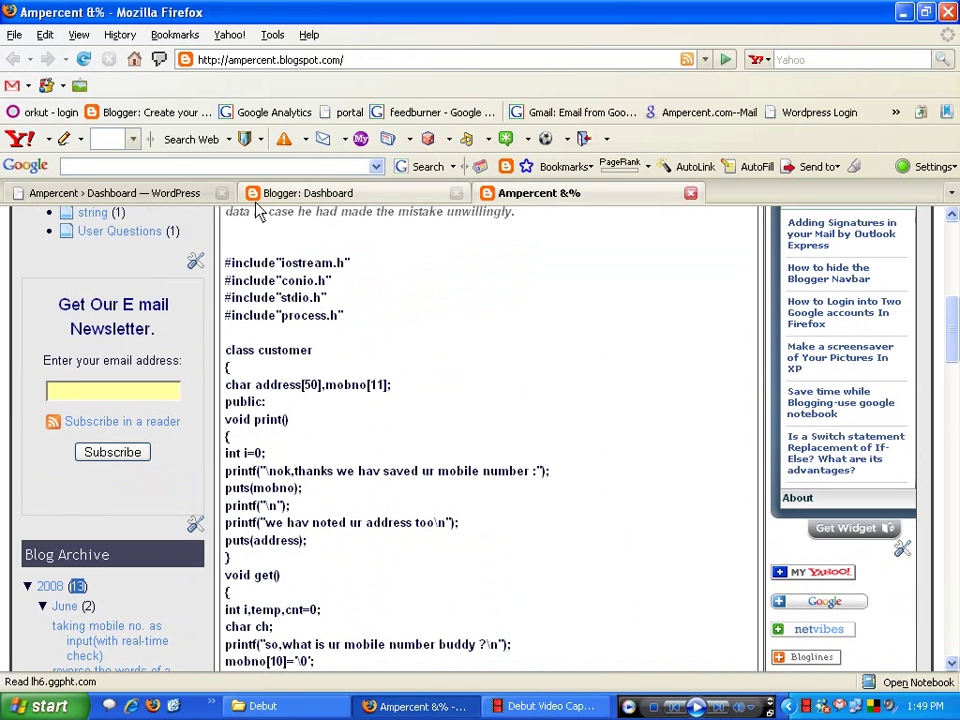
{"action": "left_click", "coordinate": [141, 196]}
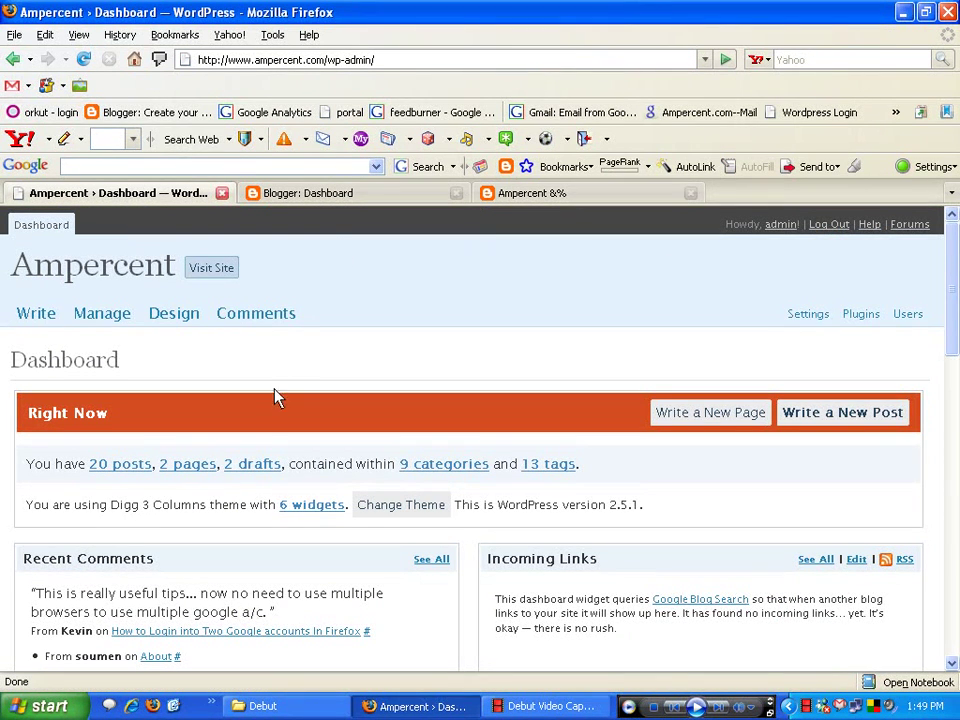
- Go to Manage > Import and look over the importers, from Blogger to WordPress export files
{"action": "left_click", "coordinate": [112, 313]}
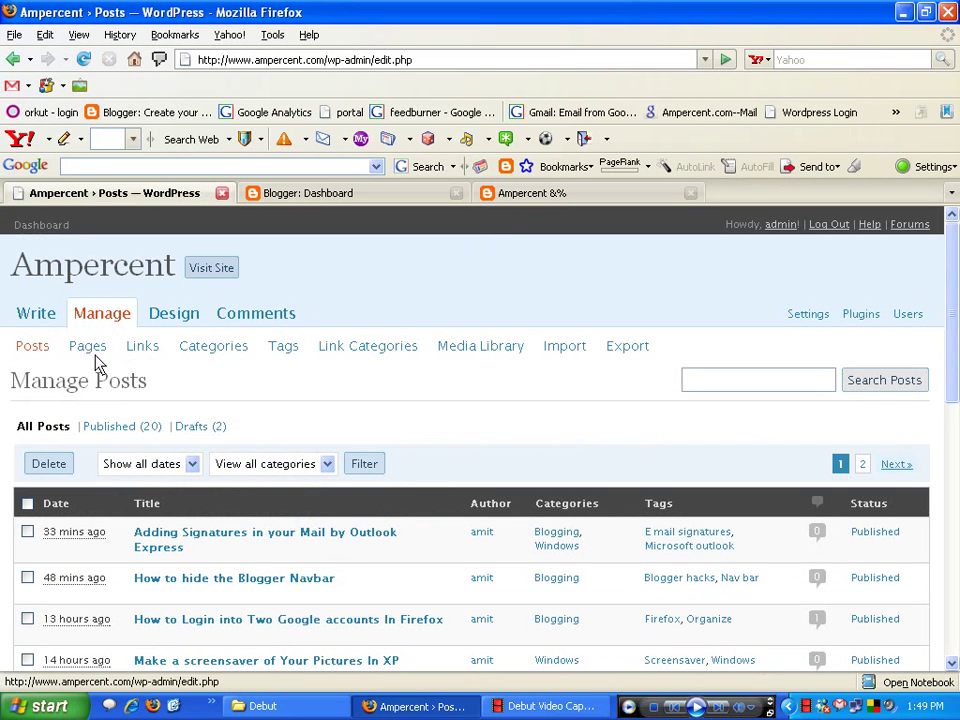
{"action": "left_click", "coordinate": [565, 350]}
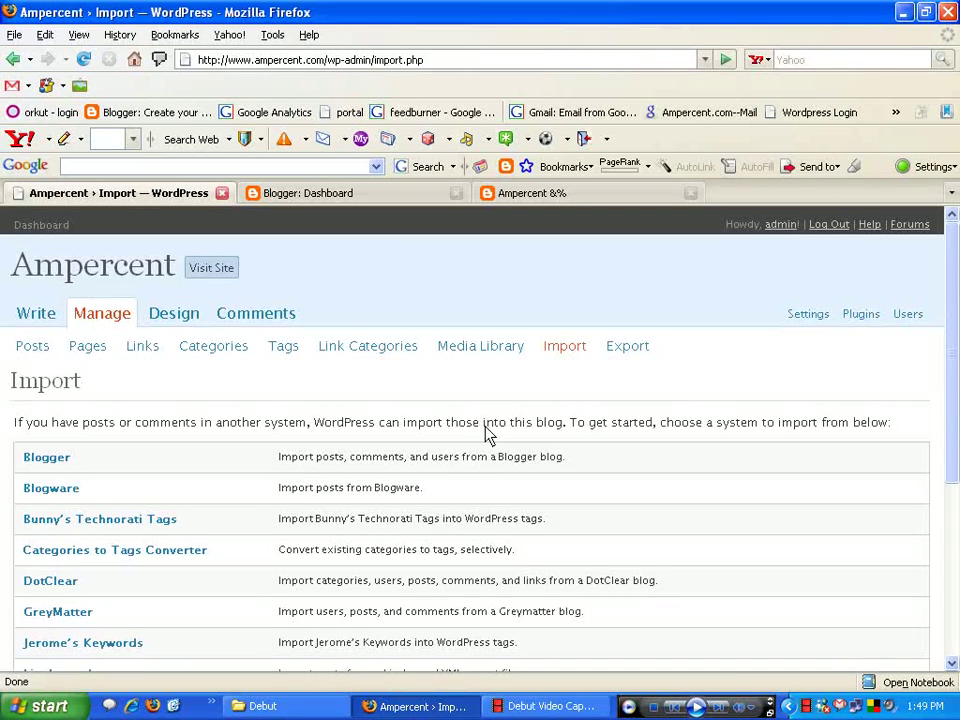
{"action": "scroll", "coordinate": [108, 492], "scroll_direction": "down", "scroll_amount": 2}
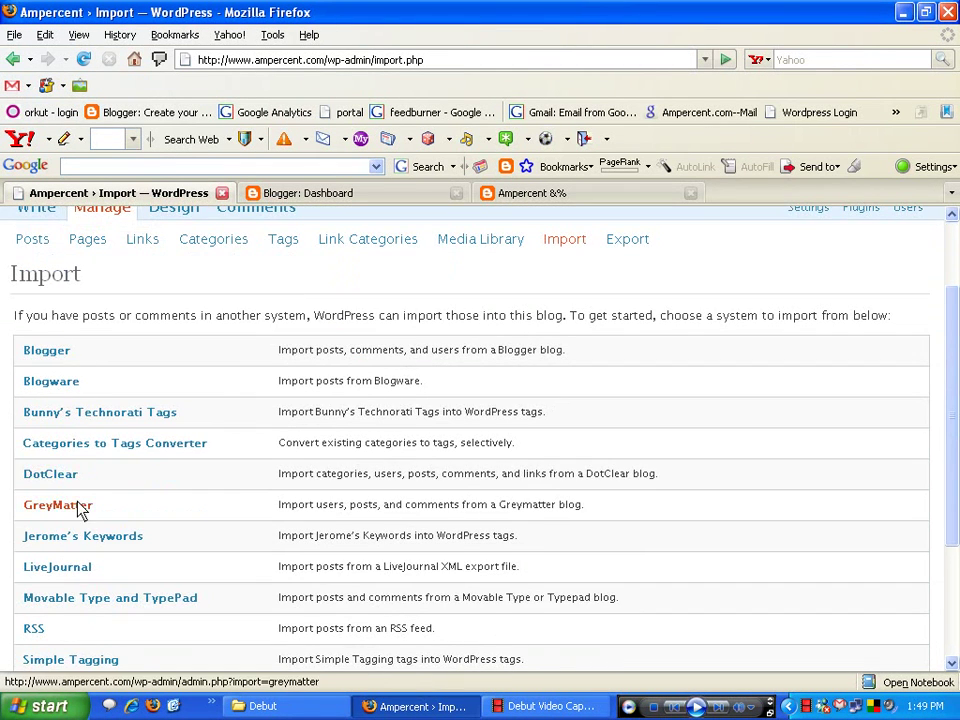
{"action": "scroll", "coordinate": [80, 508], "scroll_direction": "down", "scroll_amount": 3}
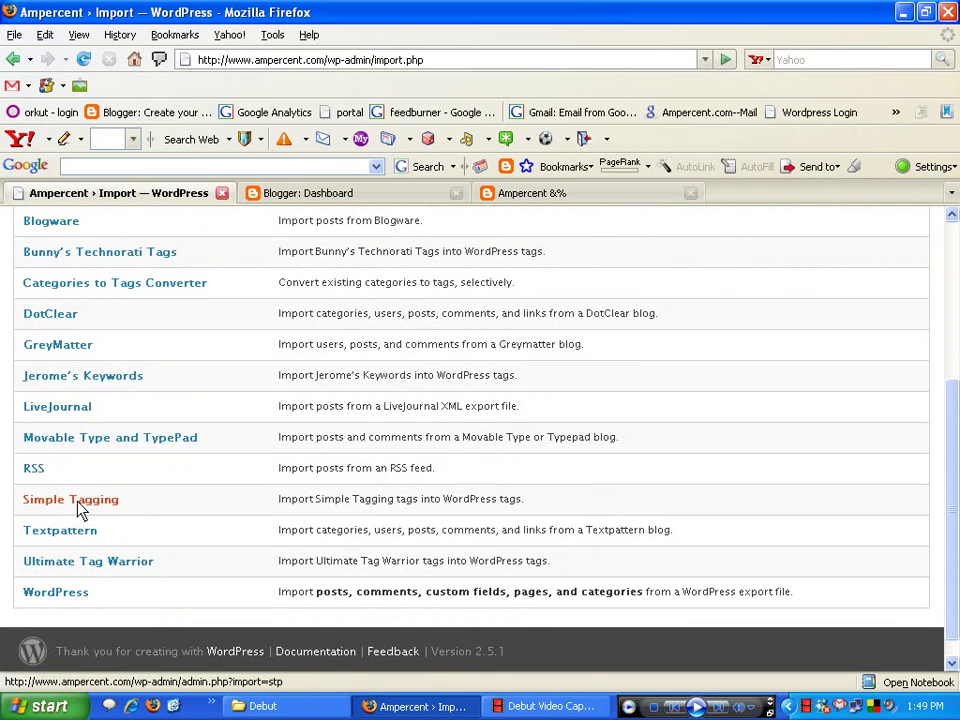
{"action": "scroll", "coordinate": [80, 510], "scroll_direction": "up", "scroll_amount": 4}
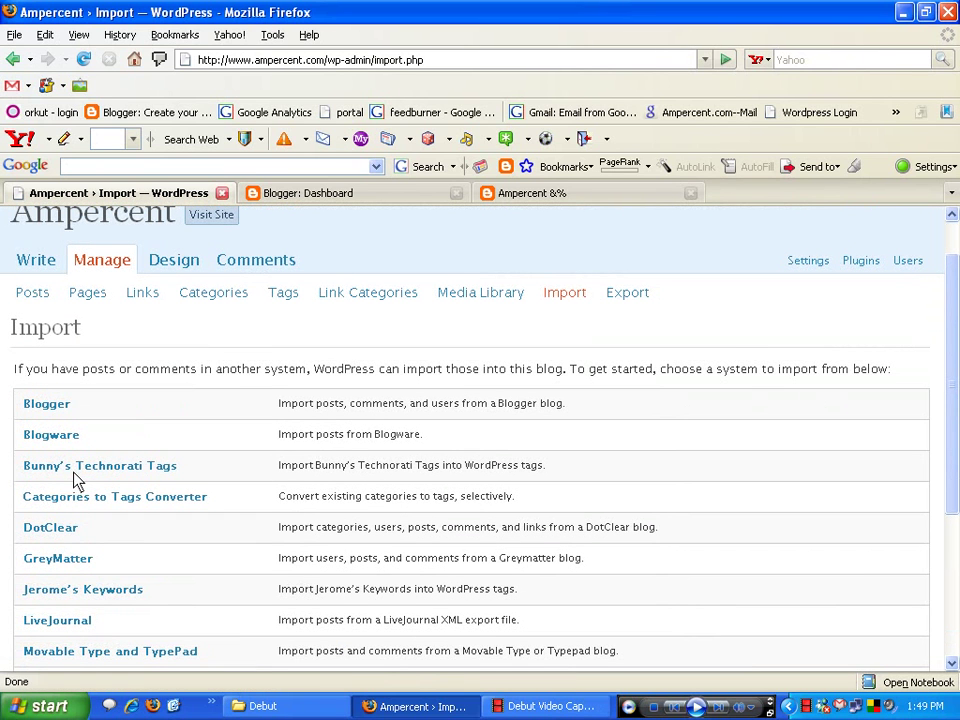
- Start the Blogger importer and authorize it after confirming the signed-in Google account
{"action": "left_click", "coordinate": [46, 411]}
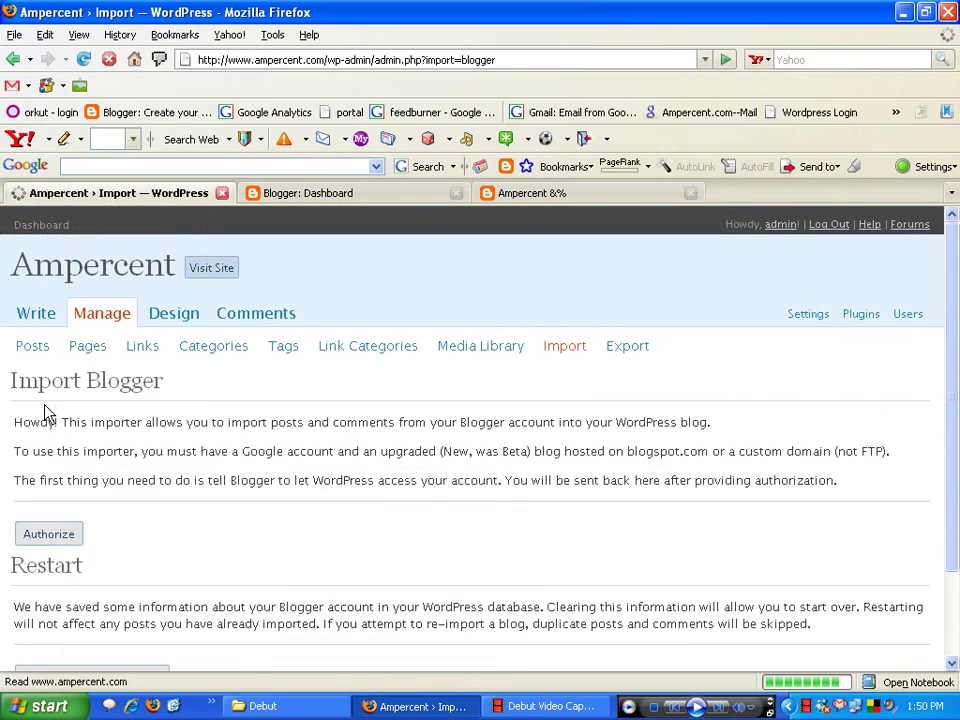
{"action": "scroll", "coordinate": [78, 422], "scroll_direction": "down", "scroll_amount": 3}
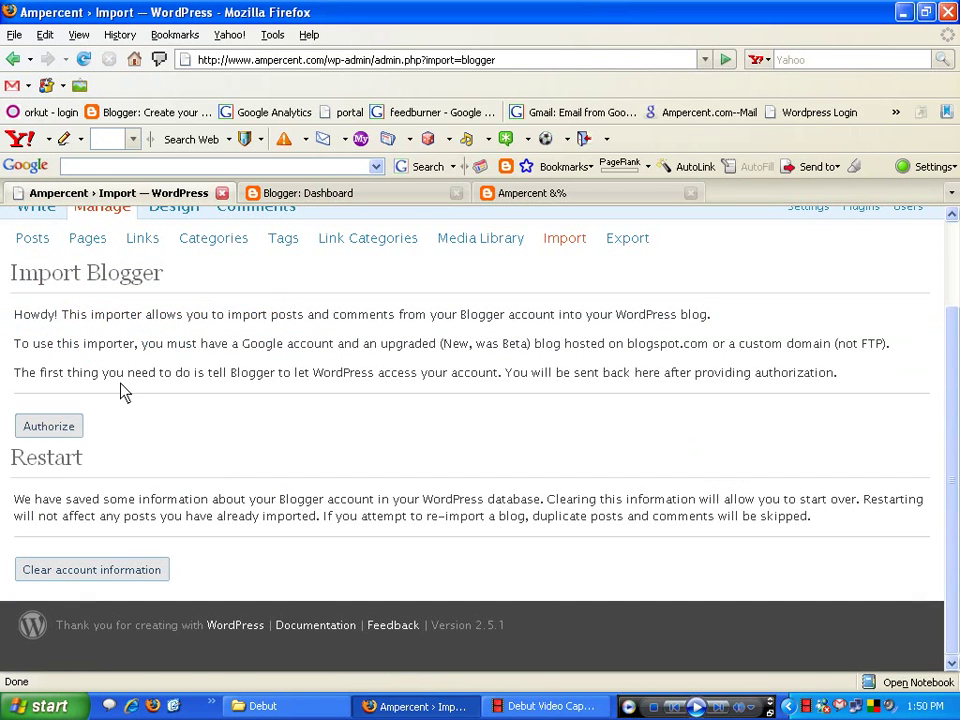
{"action": "left_click", "coordinate": [354, 193]}
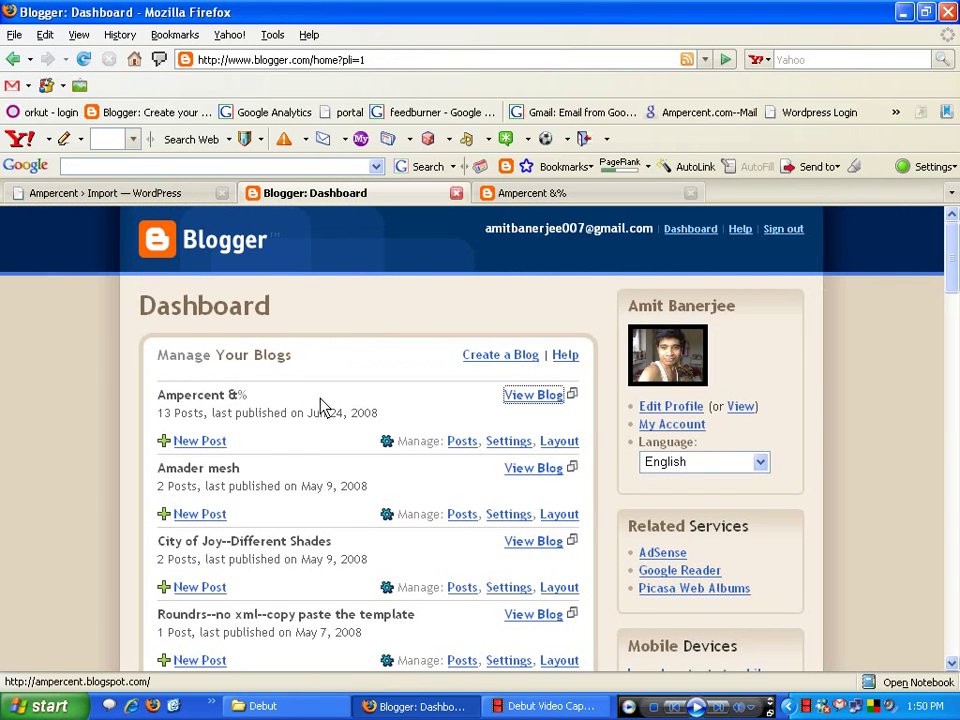
{"action": "left_click_drag", "start_coordinate": [481, 233], "coordinate": [657, 236]}
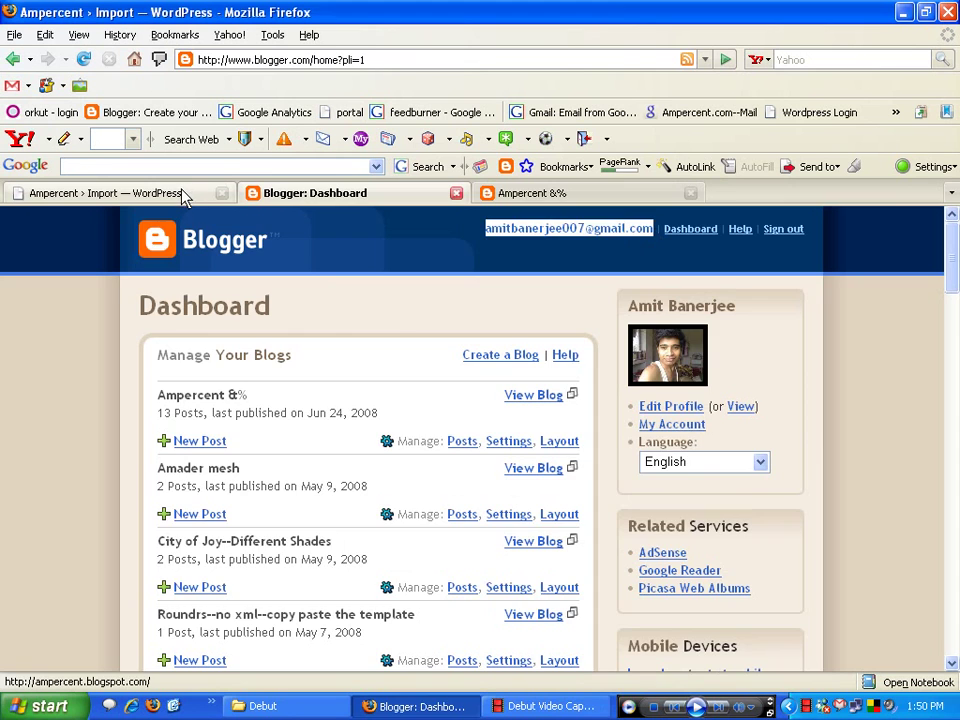
{"action": "left_click", "coordinate": [189, 192]}
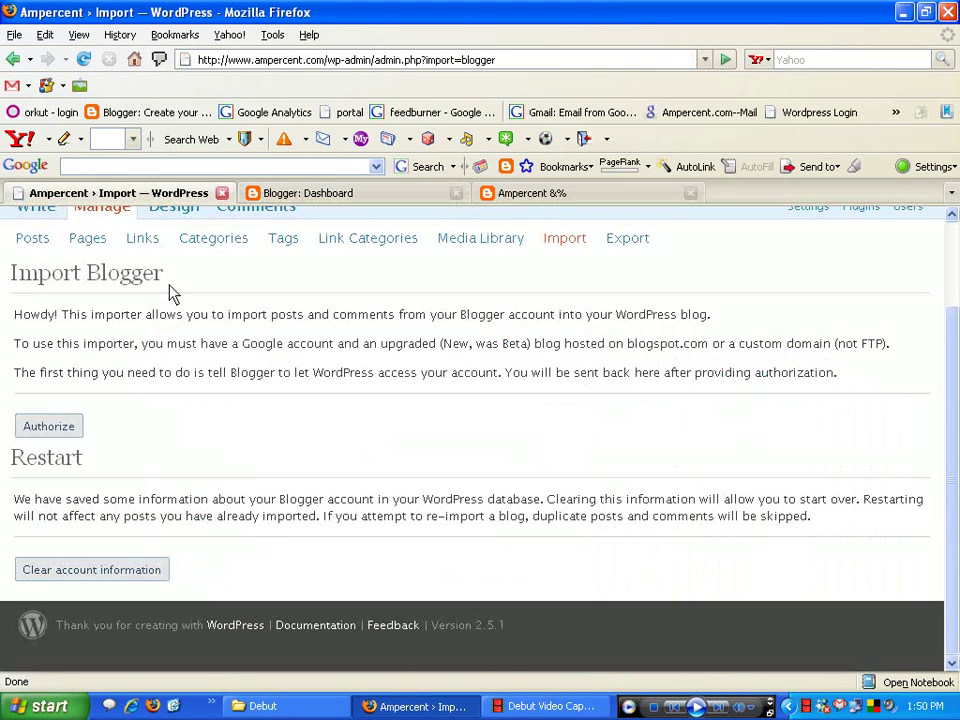
{"action": "left_click", "coordinate": [57, 430]}
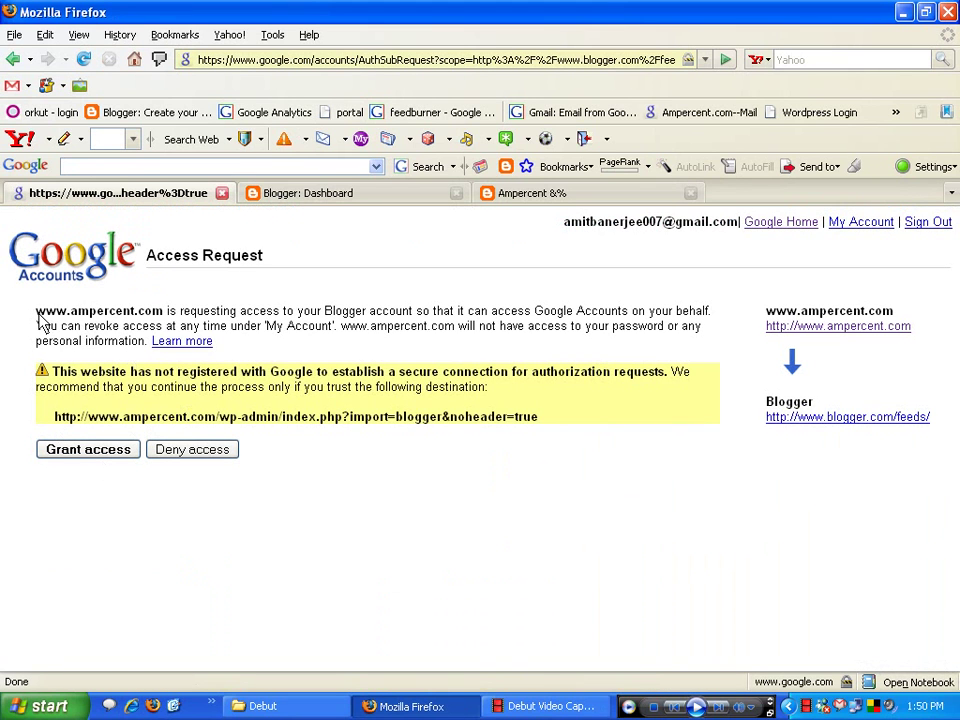
{"action": "left_click_drag", "start_coordinate": [36, 314], "coordinate": [420, 318]}
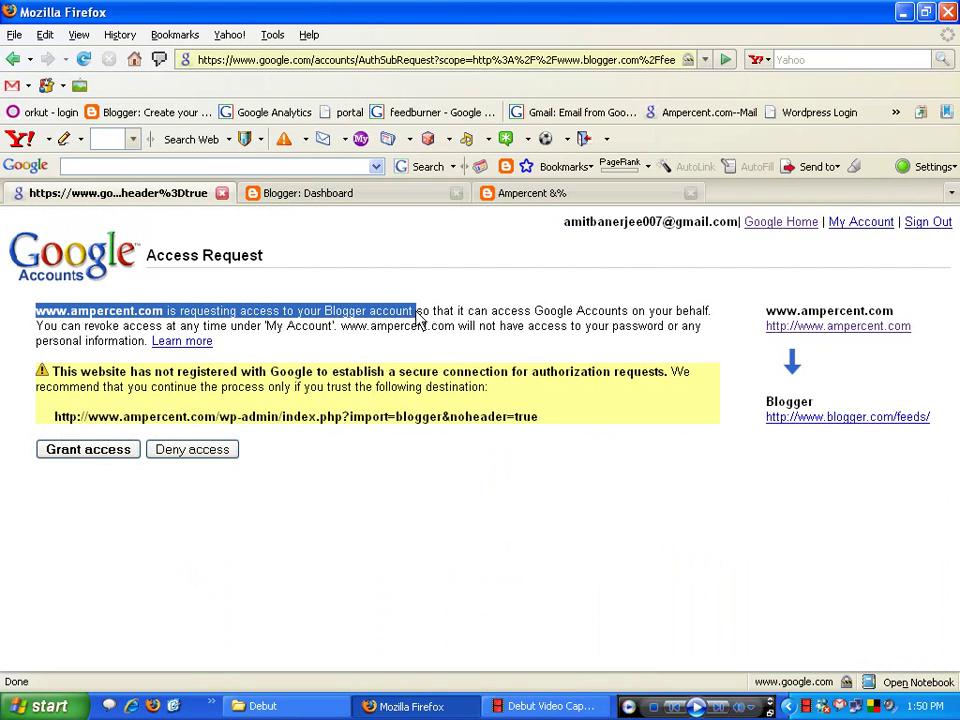
{"action": "left_click", "coordinate": [85, 456]}
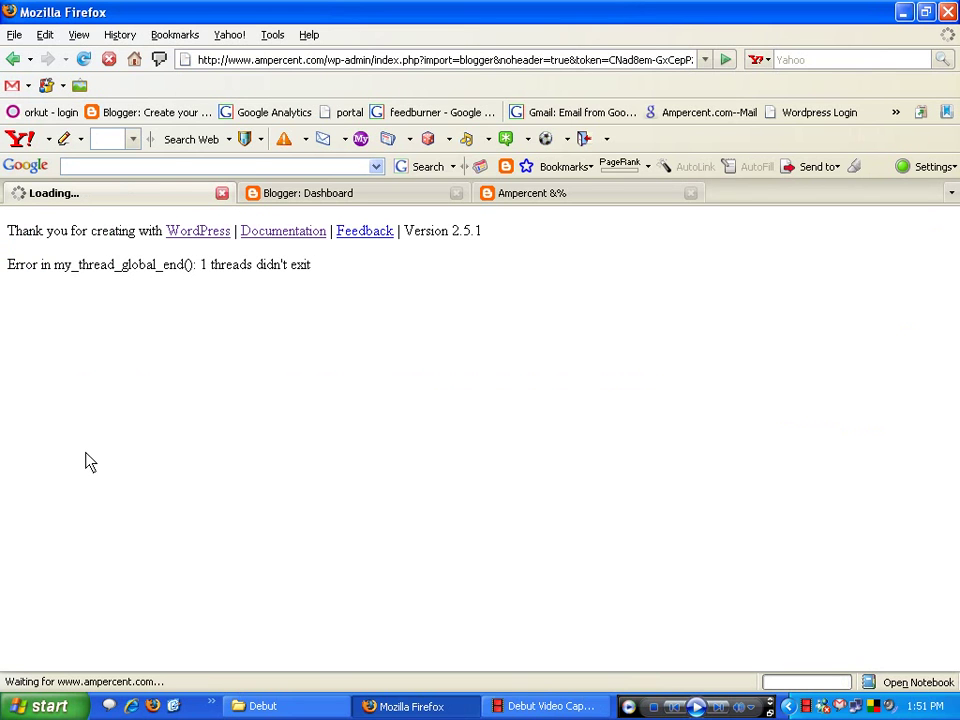
- Scroll through the old Ampercent &% blog's posts, then return to WordPress's Blogger Blogs list
{"action": "left_click", "coordinate": [489, 197]}
{"action": "scroll", "coordinate": [389, 430], "scroll_direction": "down", "scroll_amount": 5}
{"action": "scroll", "coordinate": [386, 432], "scroll_direction": "up", "scroll_amount": 10}
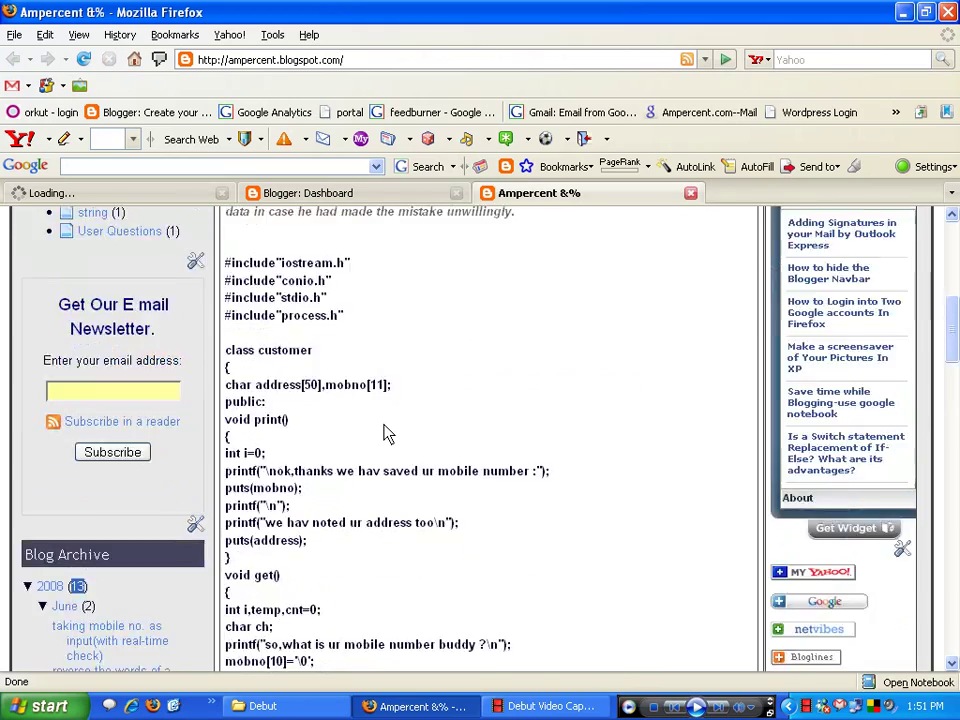
{"action": "scroll", "coordinate": [387, 435], "scroll_direction": "up", "scroll_amount": 4}
{"action": "scroll", "coordinate": [386, 435], "scroll_direction": "down", "scroll_amount": 14}
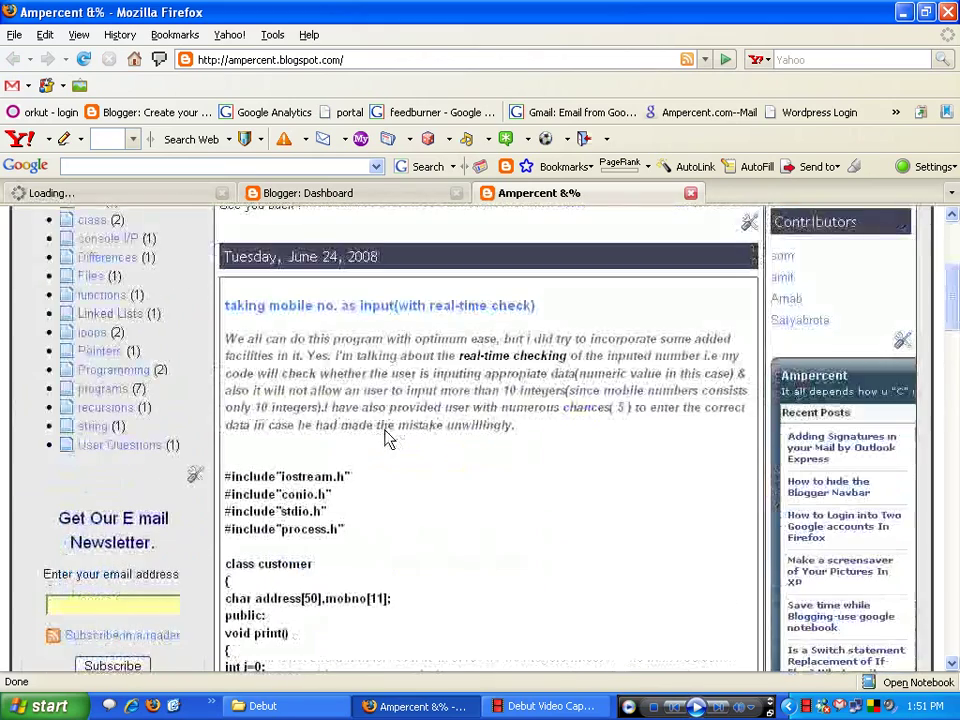
{"action": "scroll", "coordinate": [388, 440], "scroll_direction": "down", "scroll_amount": 17}
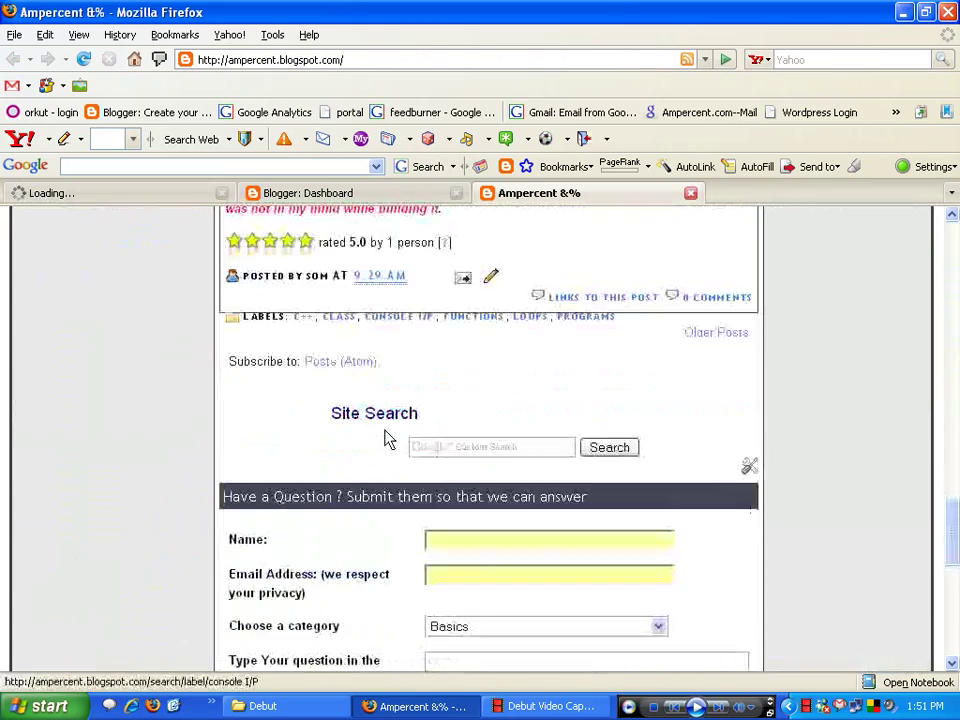
{"action": "scroll", "coordinate": [387, 440], "scroll_direction": "up", "scroll_amount": 2}
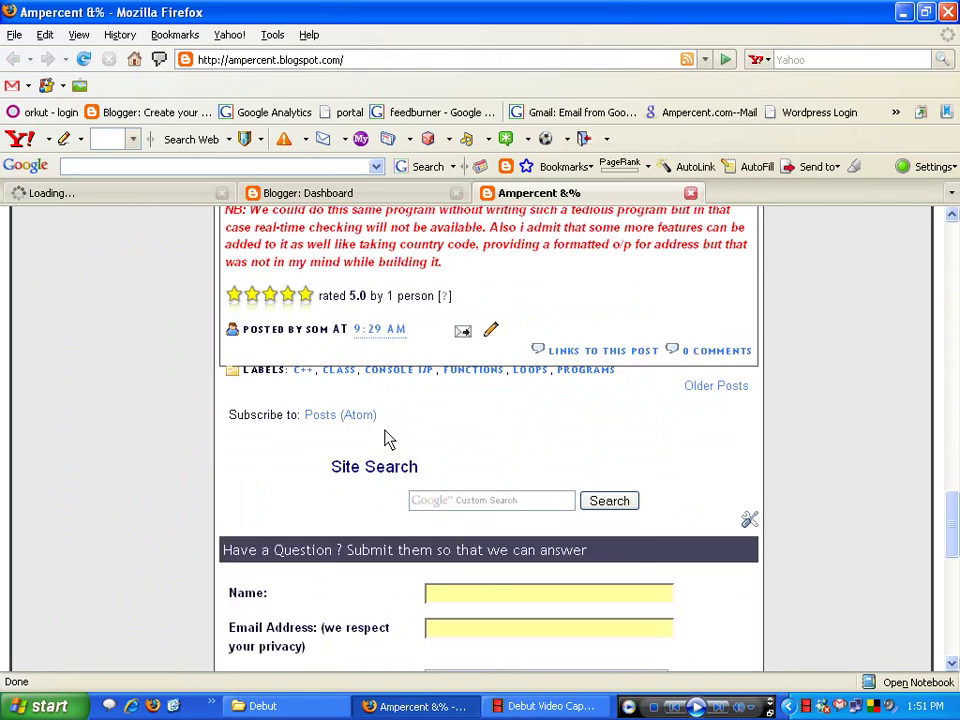
{"action": "scroll", "coordinate": [389, 440], "scroll_direction": "down", "scroll_amount": 4}
{"action": "scroll", "coordinate": [388, 440], "scroll_direction": "up", "scroll_amount": 20}
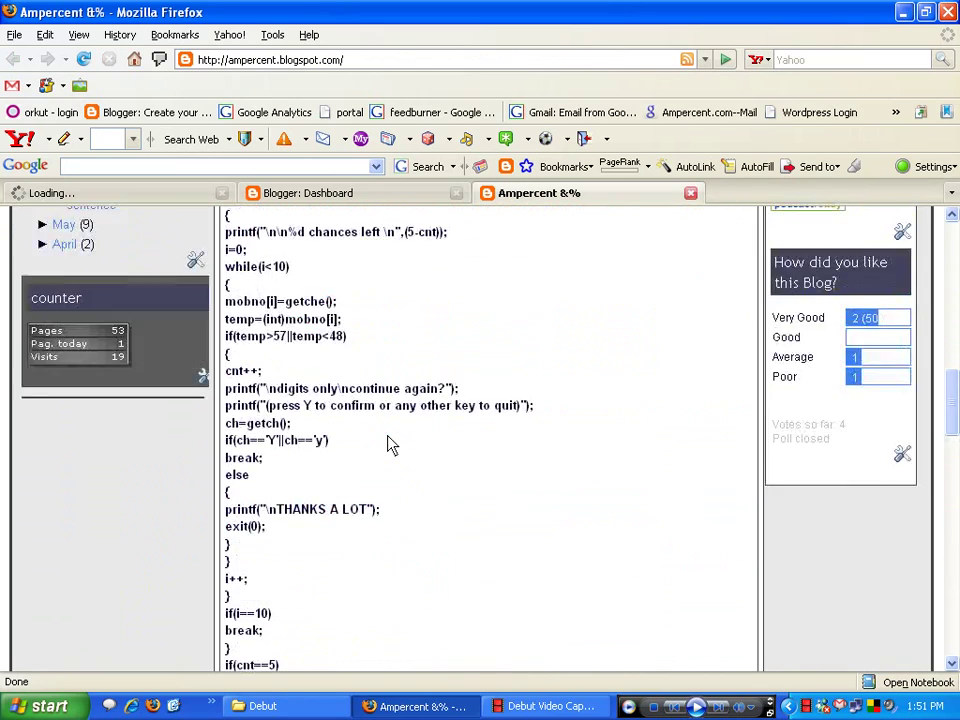
{"action": "scroll", "coordinate": [388, 440], "scroll_direction": "up", "scroll_amount": 8}
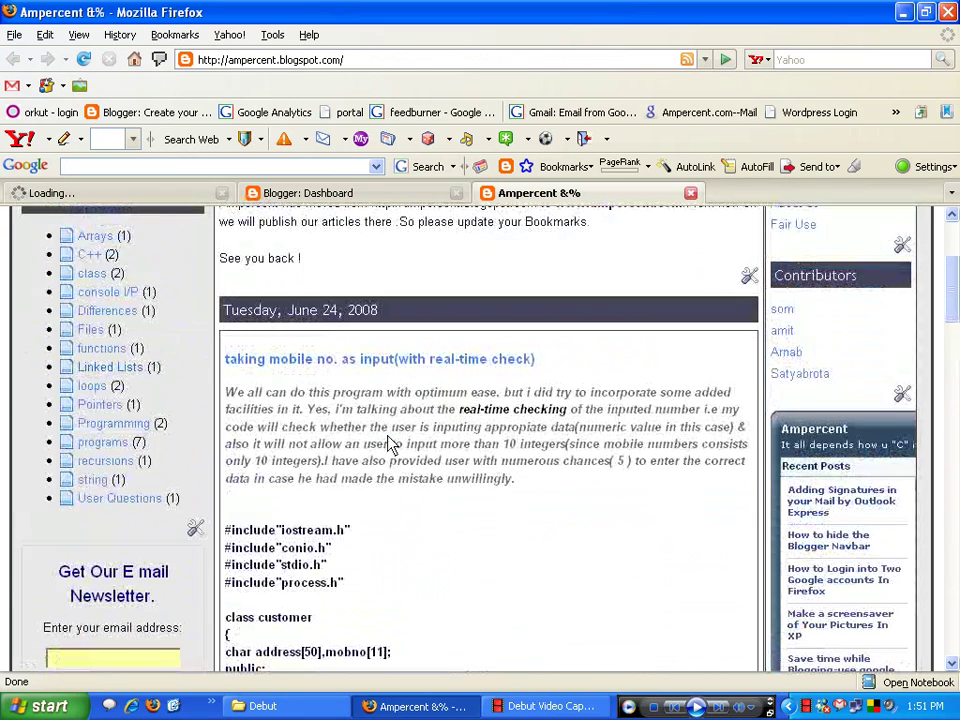
{"action": "left_click", "coordinate": [136, 199]}
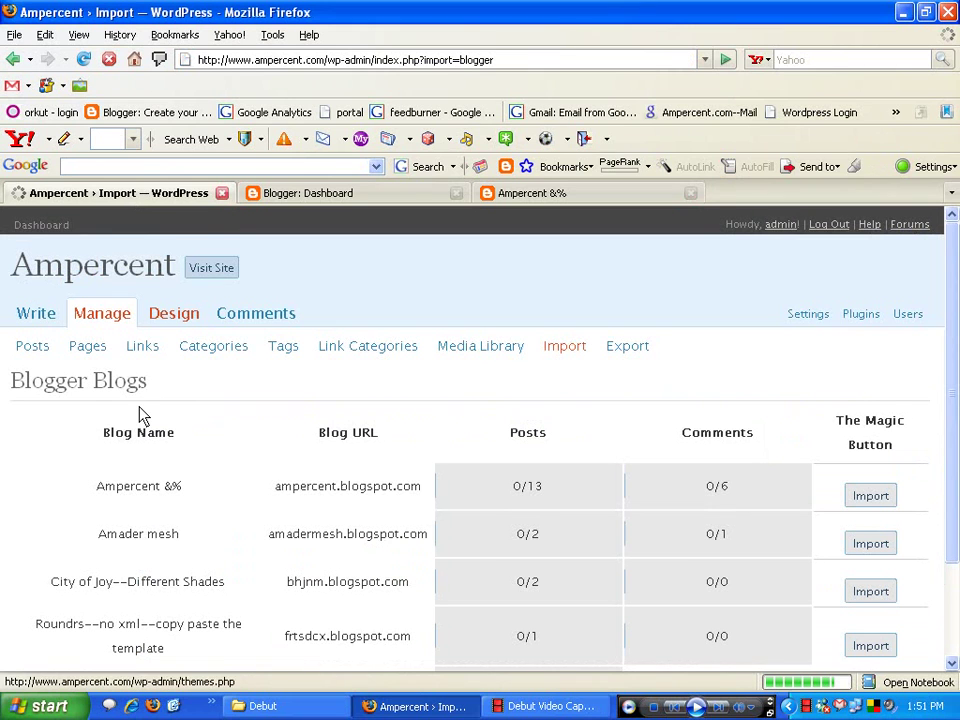
- Compare the Blogger dashboard's blogs with WordPress's list of blogs to import
{"action": "scroll", "coordinate": [140, 416], "scroll_direction": "down", "scroll_amount": 1}
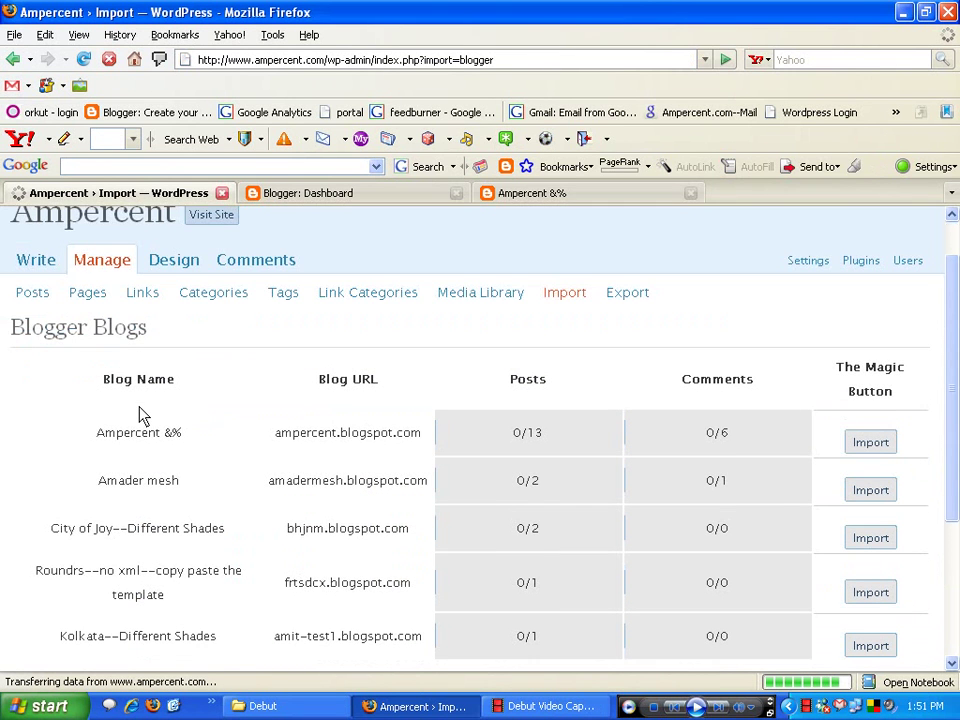
{"action": "left_click", "coordinate": [392, 196]}
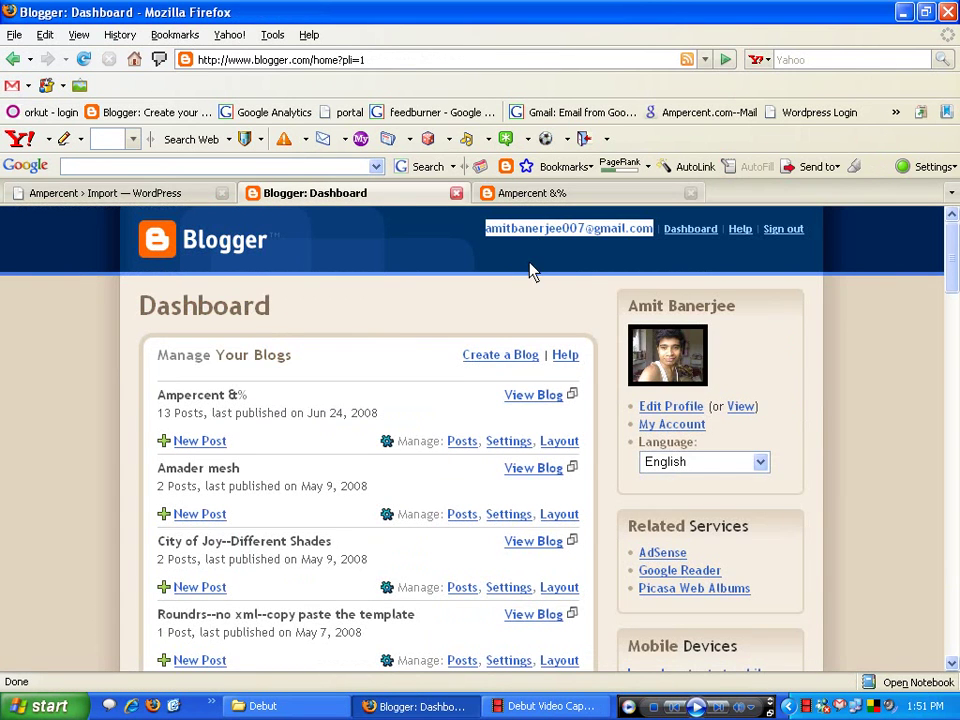
{"action": "scroll", "coordinate": [253, 399], "scroll_direction": "down", "scroll_amount": 2}
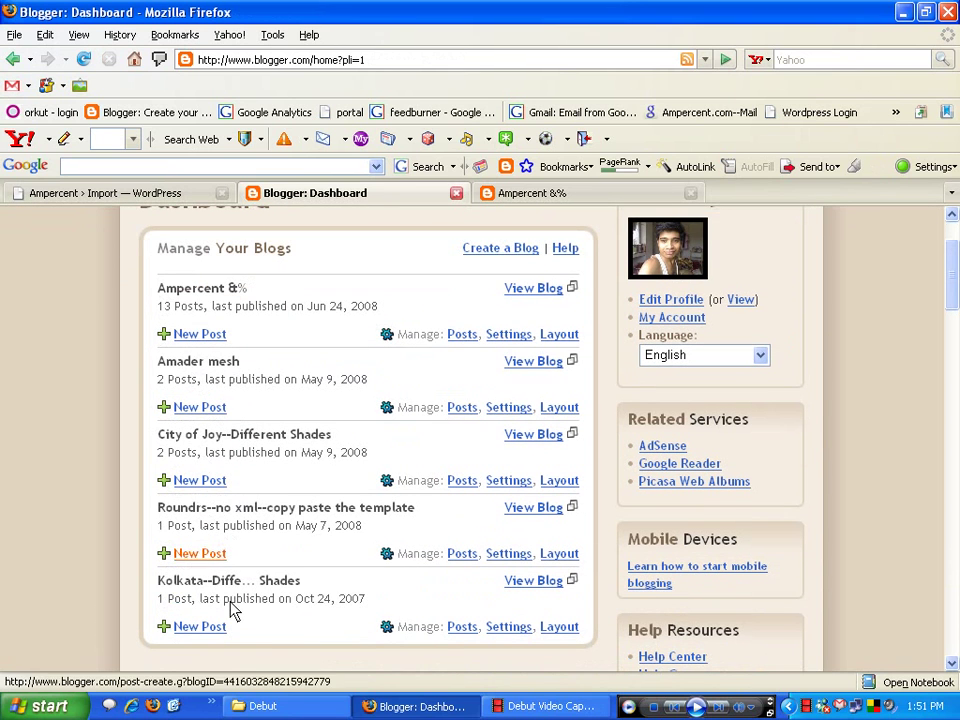
{"action": "left_click", "coordinate": [131, 192]}
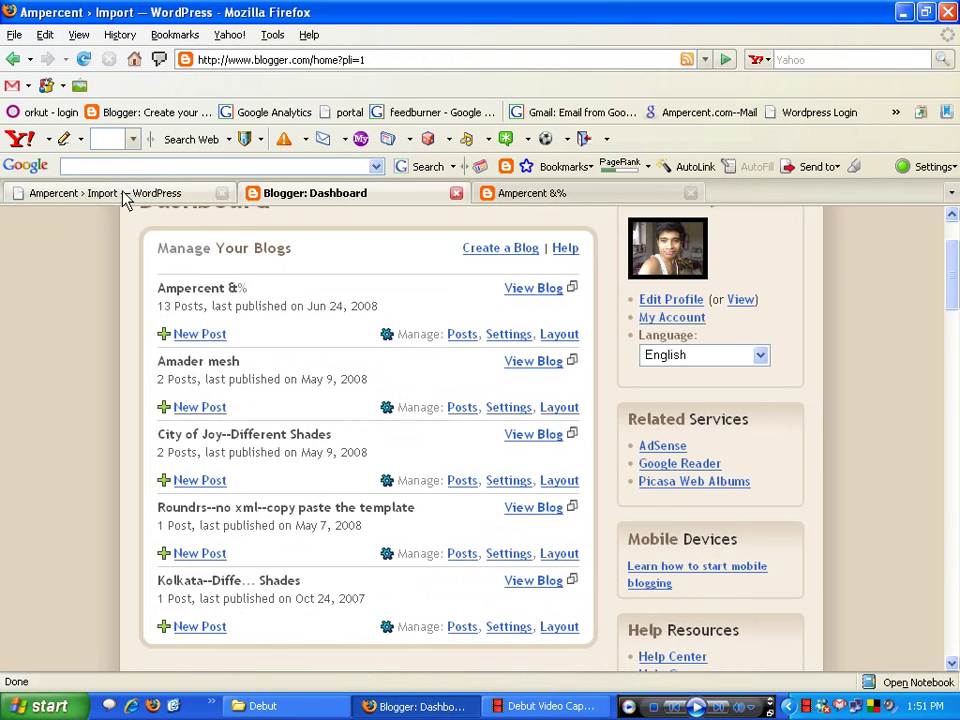
{"action": "scroll", "coordinate": [313, 458], "scroll_direction": "down", "scroll_amount": 2}
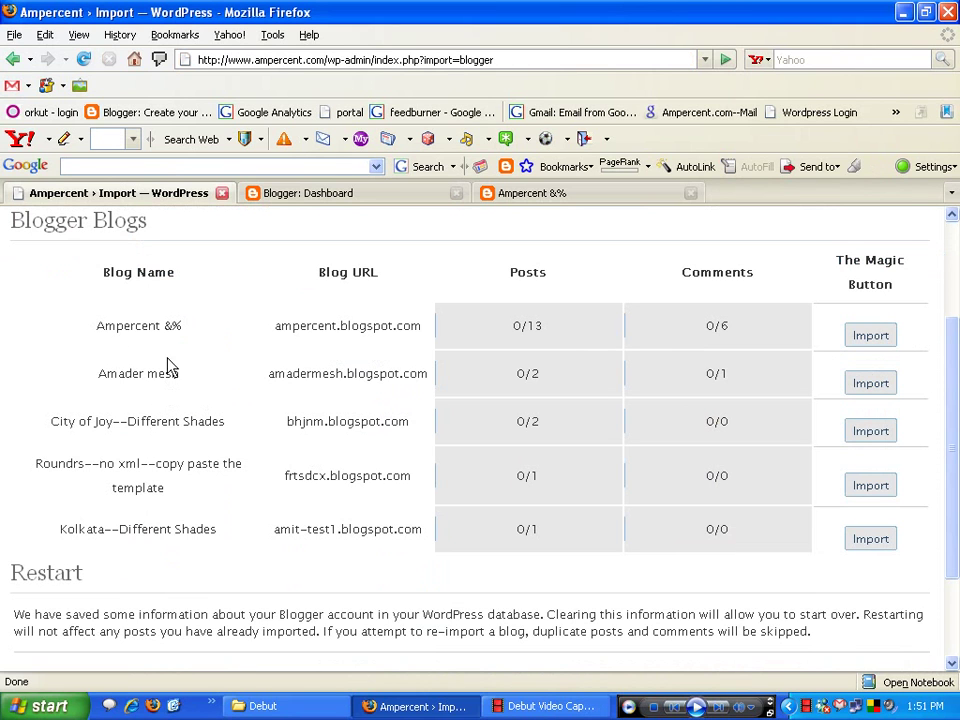
- Import the Ampercent &% blog until it shows 13/13 posts and 6/6 comments
{"action": "left_click", "coordinate": [868, 336]}
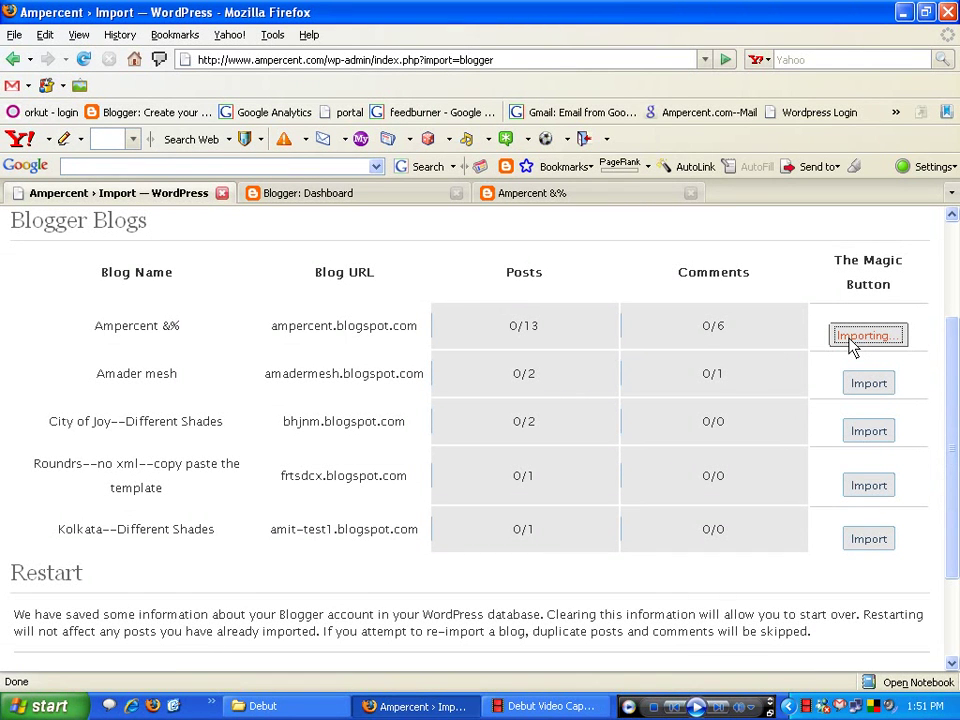
{"action": "scroll", "coordinate": [722, 421], "scroll_direction": "down", "scroll_amount": 2}
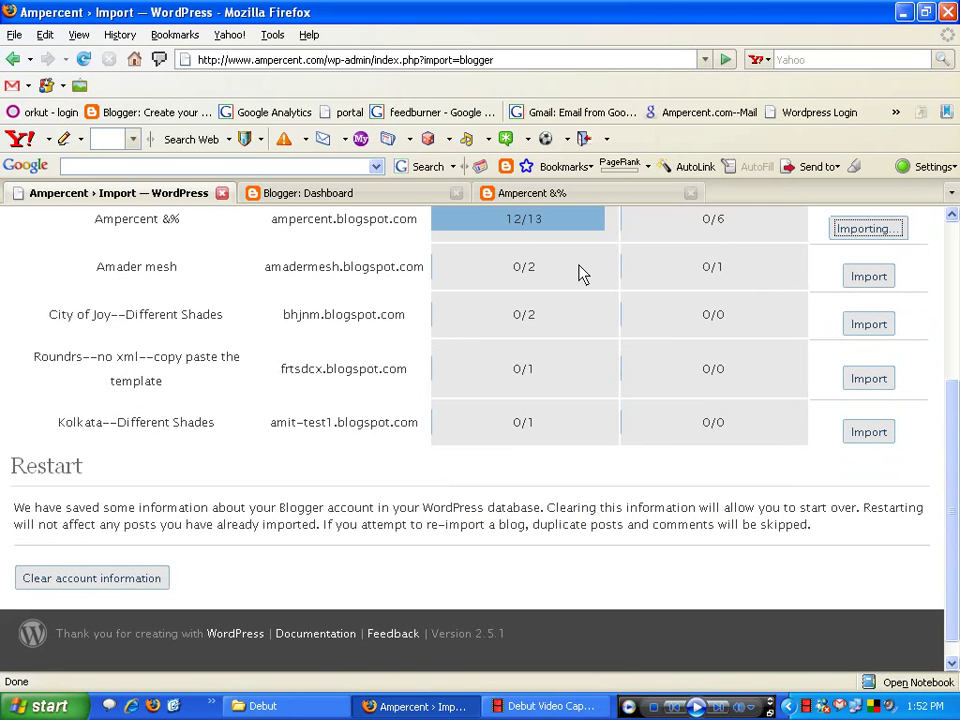
{"action": "scroll", "coordinate": [573, 277], "scroll_direction": "up", "scroll_amount": 1}
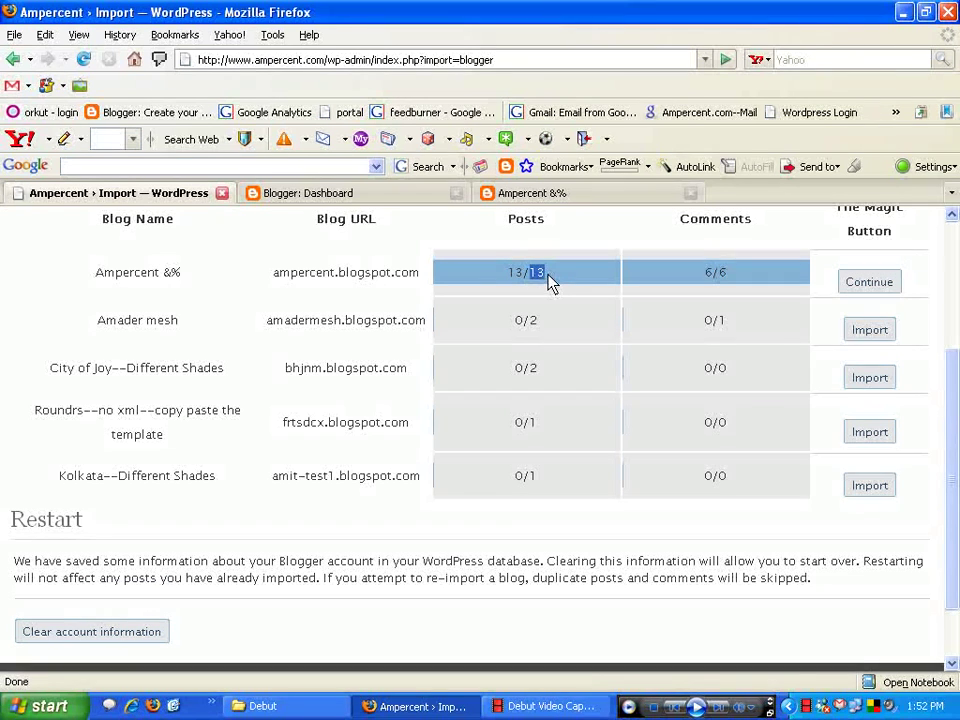
{"action": "left_click_drag", "start_coordinate": [509, 279], "coordinate": [563, 285]}
{"action": "scroll", "coordinate": [520, 290], "scroll_direction": "up", "scroll_amount": 4}
- Open the live site from Visit Site in a new tab
{"action": "left_click", "coordinate": [203, 272]}
{"action": "right_click", "coordinate": [203, 272]}
{"action": "left_click", "coordinate": [228, 304]}
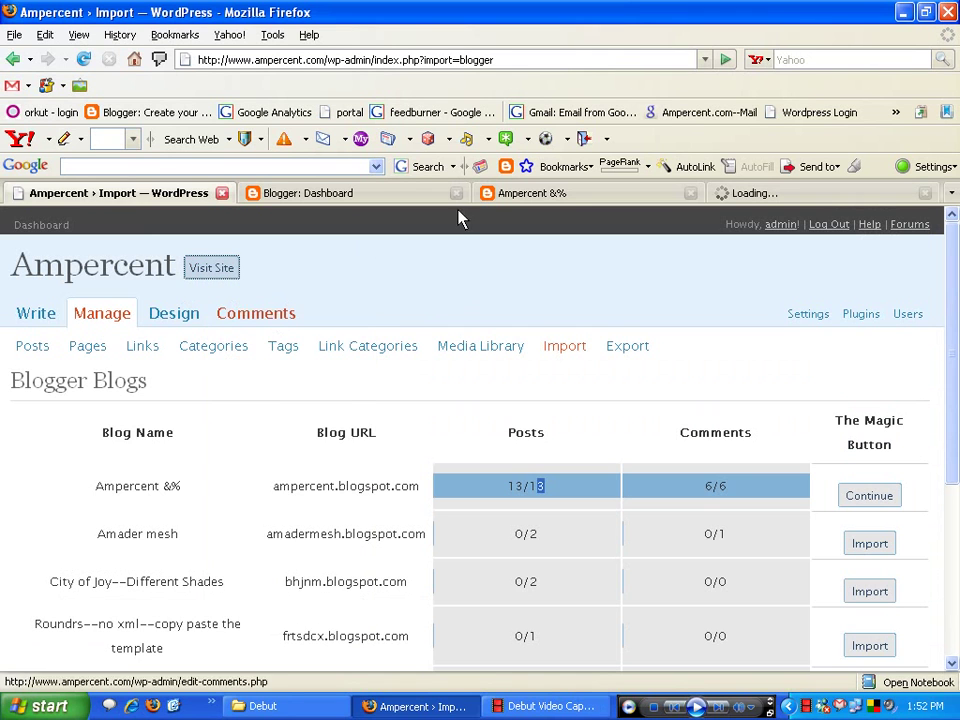
- Scroll the live ampercent.com front page to check imported posts like the Switch statement post
{"action": "left_click", "coordinate": [746, 194]}
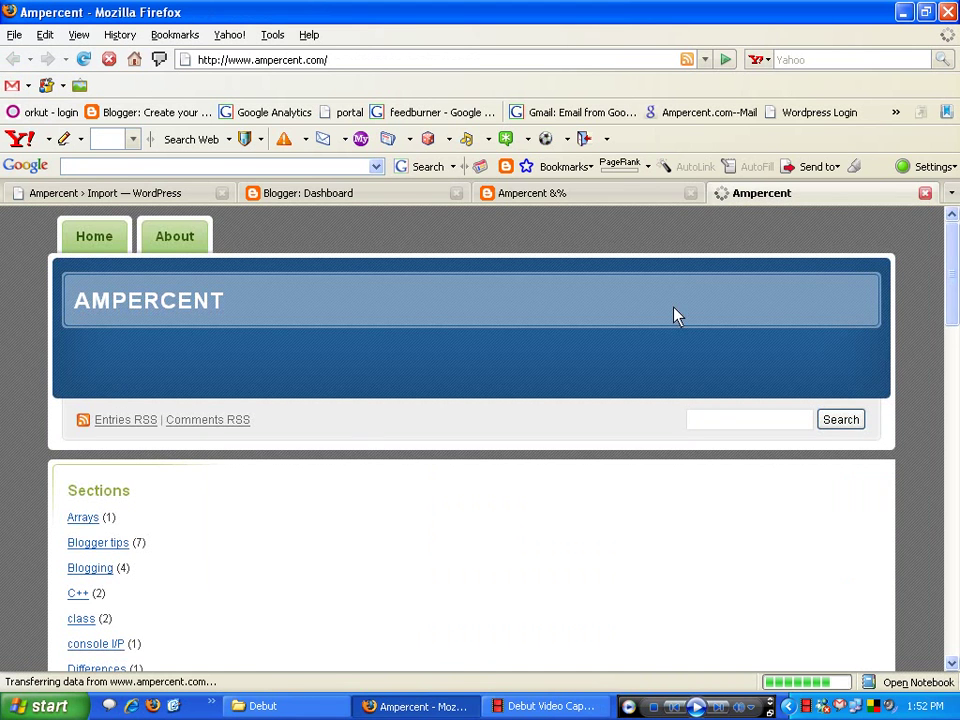
{"action": "scroll", "coordinate": [670, 310], "scroll_direction": "down", "scroll_amount": 8}
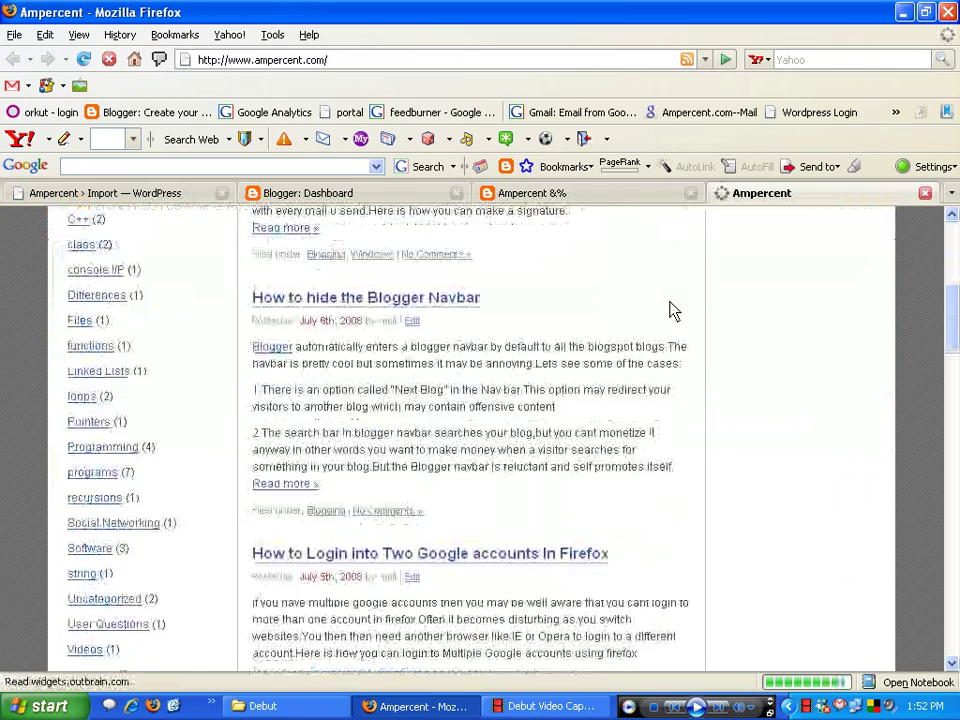
{"action": "scroll", "coordinate": [670, 310], "scroll_direction": "down", "scroll_amount": 5}
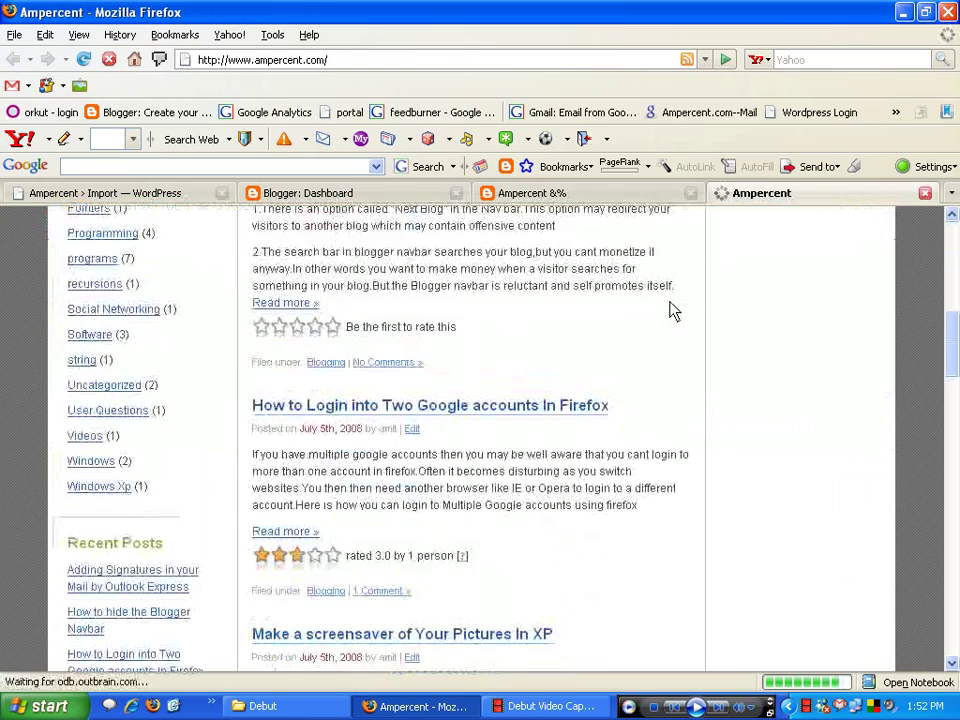
{"action": "scroll", "coordinate": [670, 310], "scroll_direction": "up", "scroll_amount": 9}
{"action": "scroll", "coordinate": [670, 310], "scroll_direction": "down", "scroll_amount": 20}
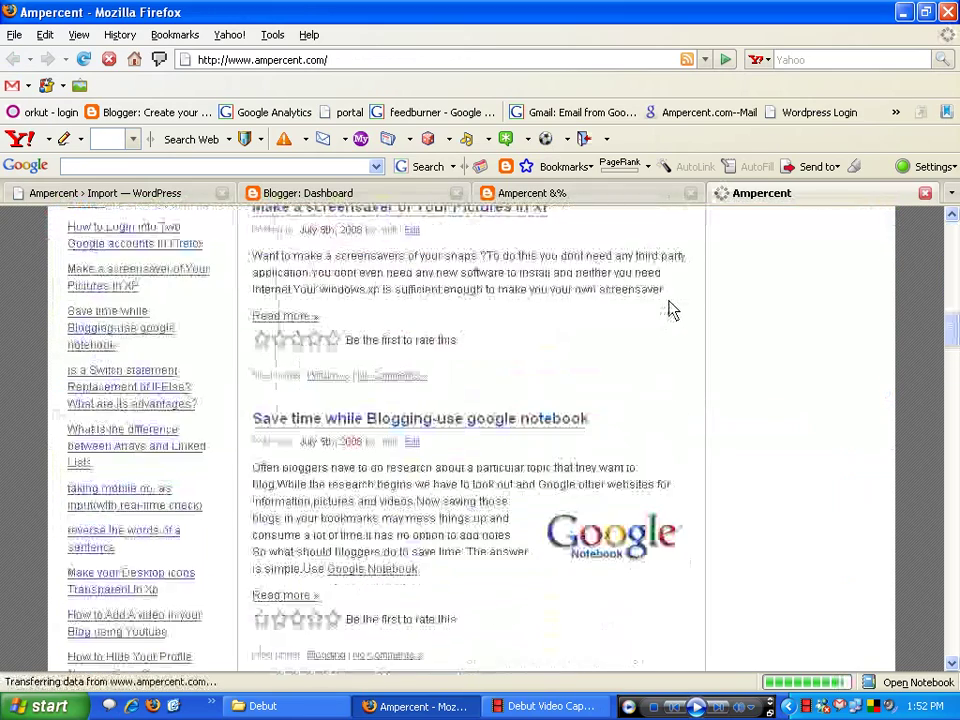
{"action": "scroll", "coordinate": [670, 310], "scroll_direction": "down", "scroll_amount": 5}
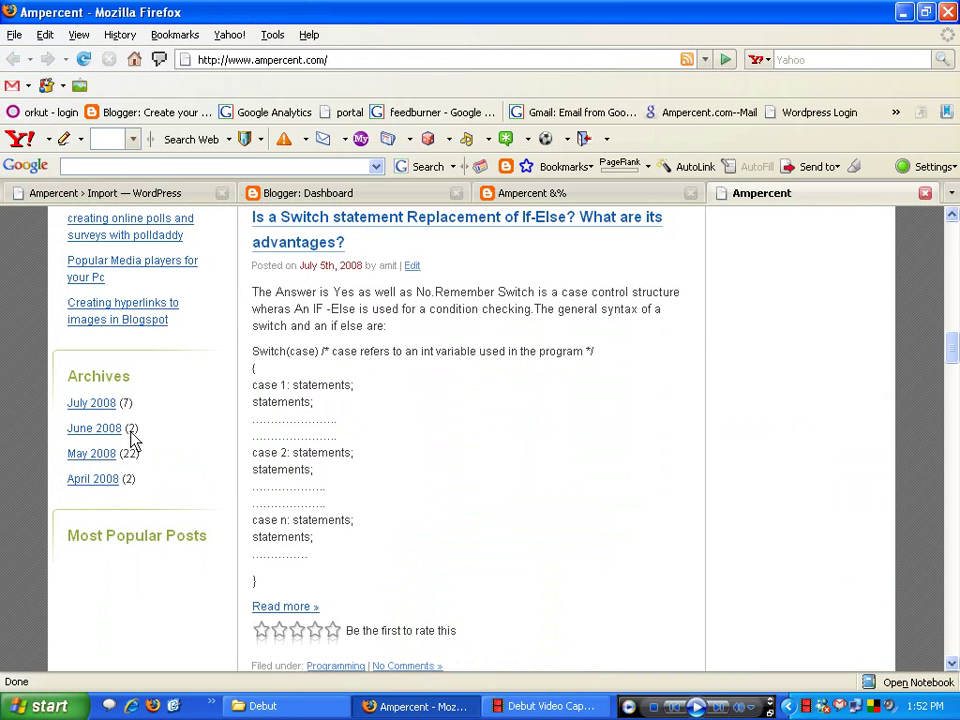
{"action": "left_click", "coordinate": [536, 195]}
- Browse the old Blogger blog's April 2008 archive and open the post about for loops
{"action": "scroll", "coordinate": [563, 338], "scroll_direction": "down", "scroll_amount": 5}
{"action": "scroll", "coordinate": [560, 337], "scroll_direction": "down", "scroll_amount": 3}
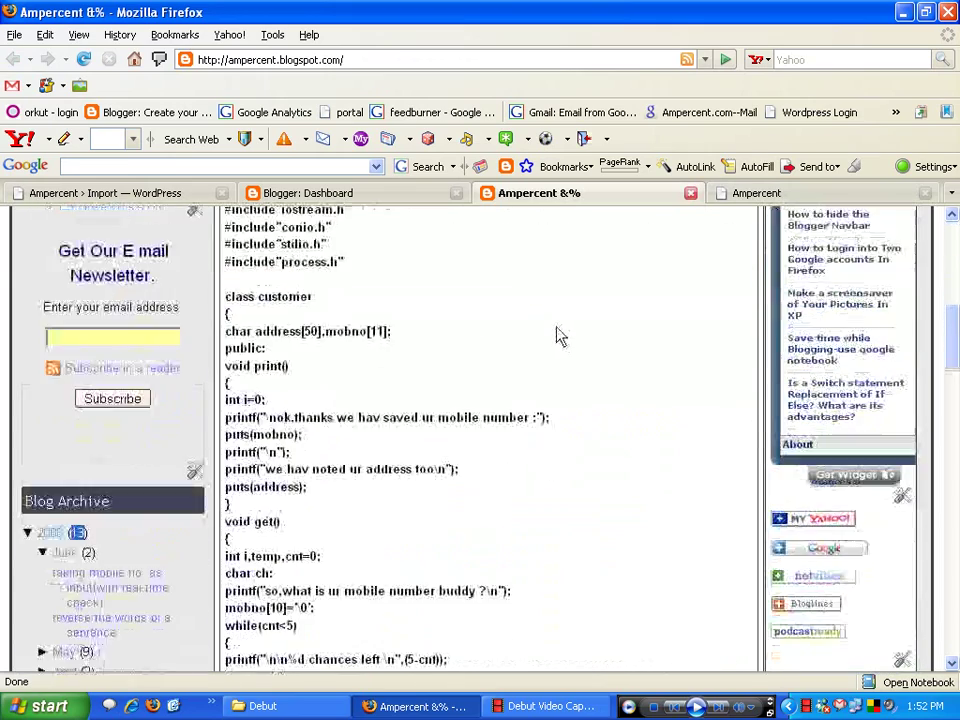
{"action": "scroll", "coordinate": [557, 336], "scroll_direction": "up", "scroll_amount": 6}
{"action": "scroll", "coordinate": [531, 352], "scroll_direction": "down", "scroll_amount": 15}
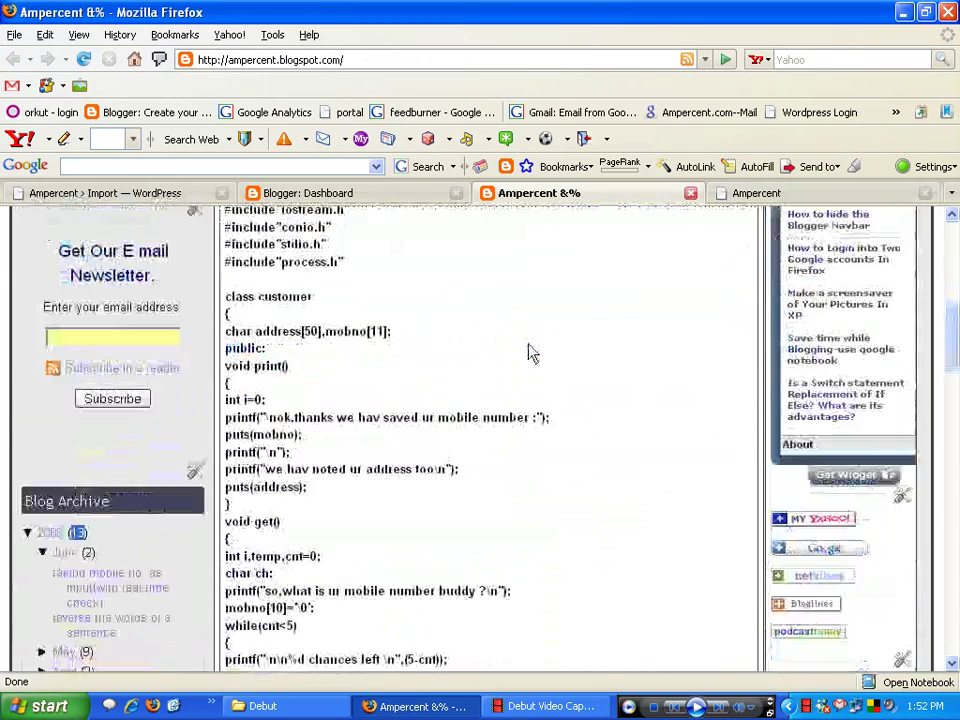
{"action": "scroll", "coordinate": [531, 352], "scroll_direction": "up", "scroll_amount": 6}
{"action": "scroll", "coordinate": [510, 364], "scroll_direction": "up", "scroll_amount": 8}
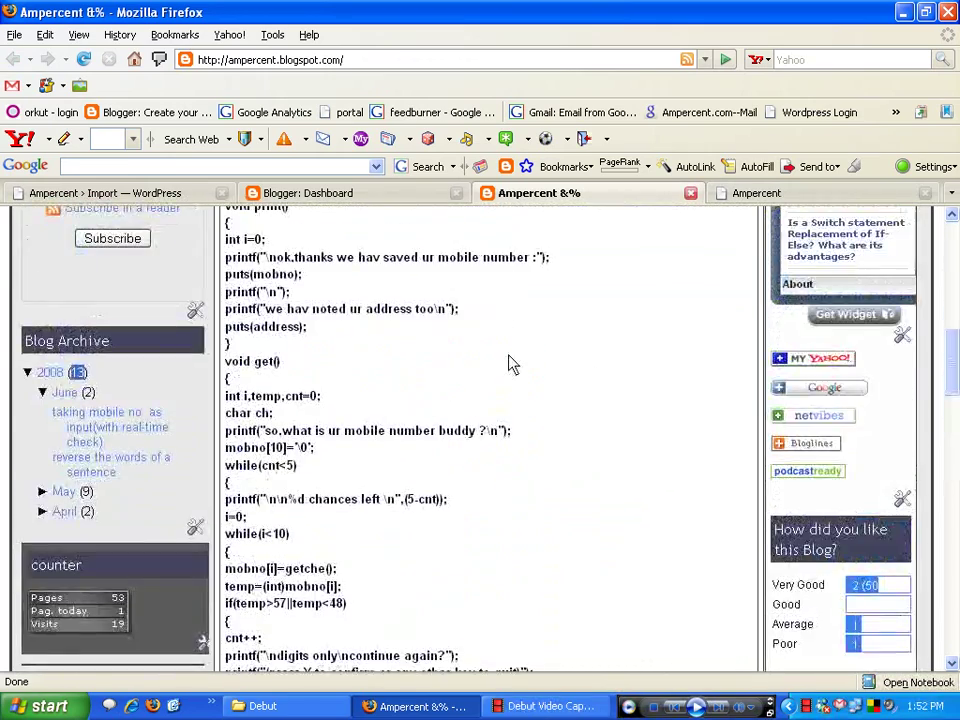
{"action": "scroll", "coordinate": [510, 364], "scroll_direction": "down", "scroll_amount": 6}
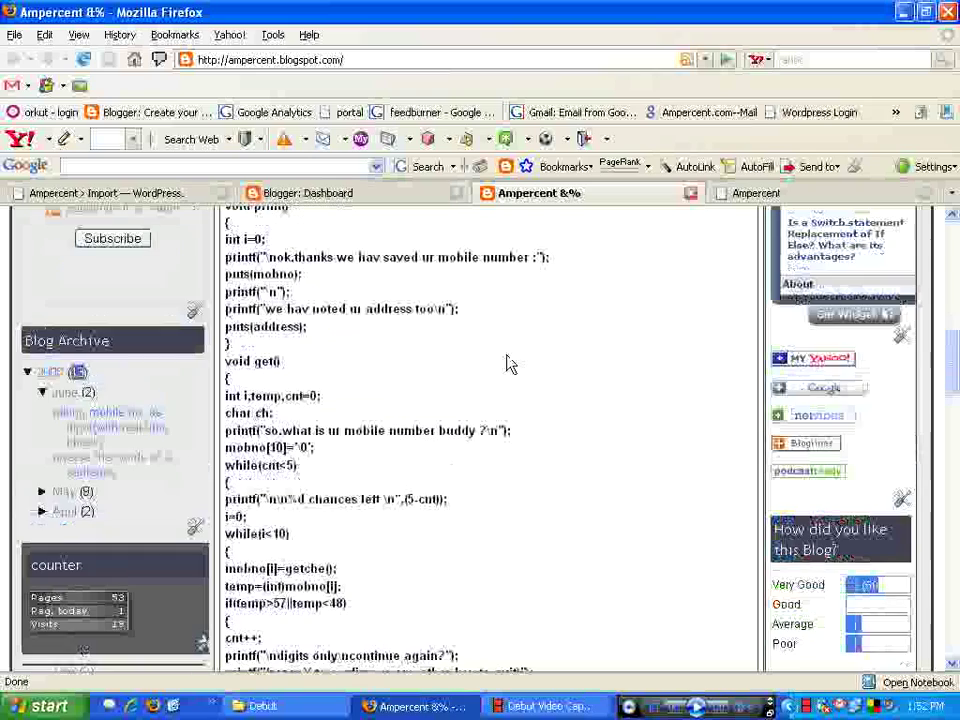
{"action": "left_click", "coordinate": [43, 512]}
{"action": "scroll", "coordinate": [240, 478], "scroll_direction": "down", "scroll_amount": 1}
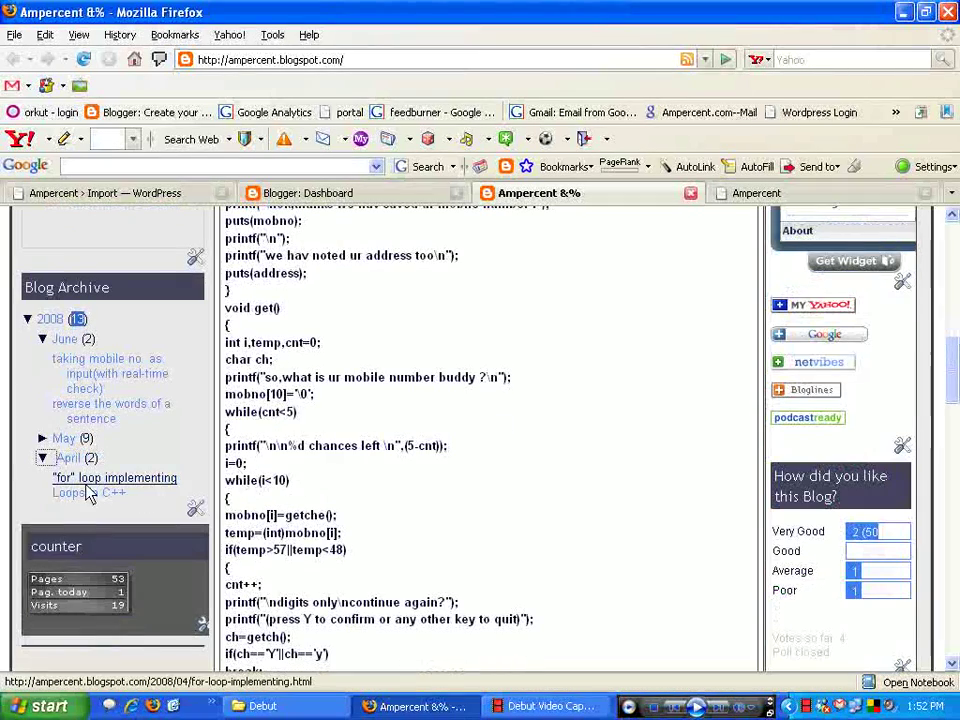
{"action": "left_click", "coordinate": [128, 484]}
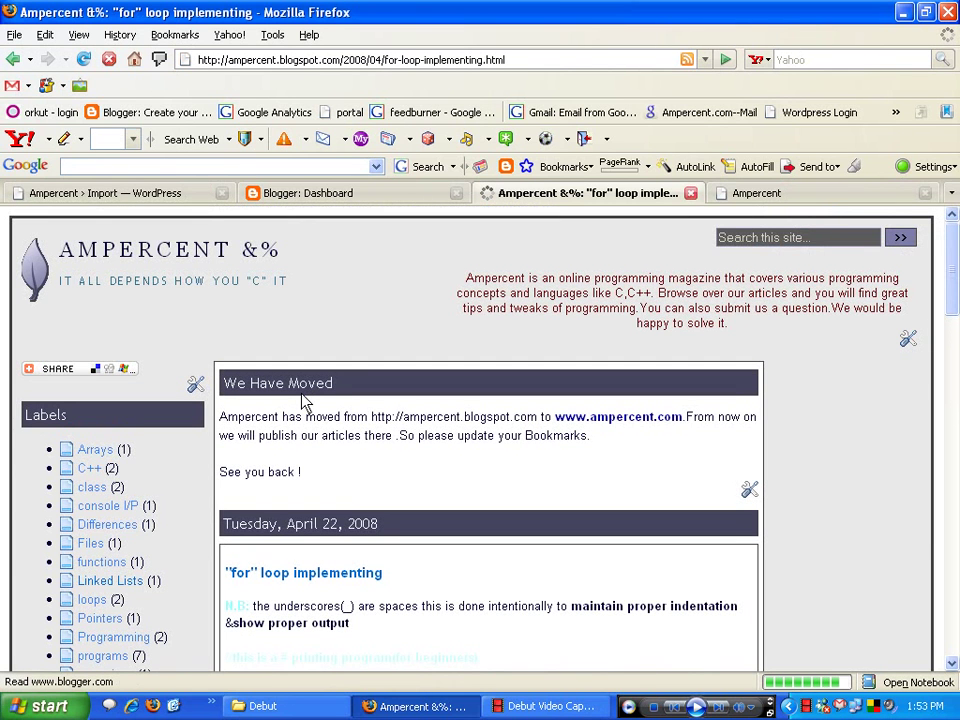
- Check the "for" loop implementing post title, then return to WordPress's import list
{"action": "scroll", "coordinate": [268, 418], "scroll_direction": "down", "scroll_amount": 6}
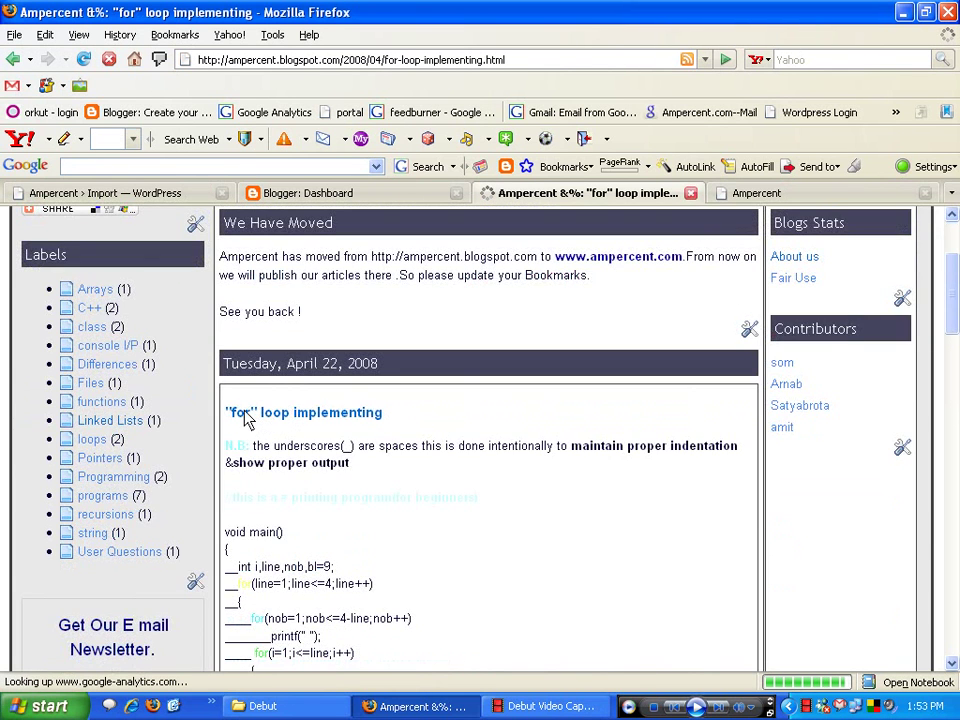
{"action": "left_click_drag", "start_coordinate": [319, 270], "coordinate": [350, 272]}
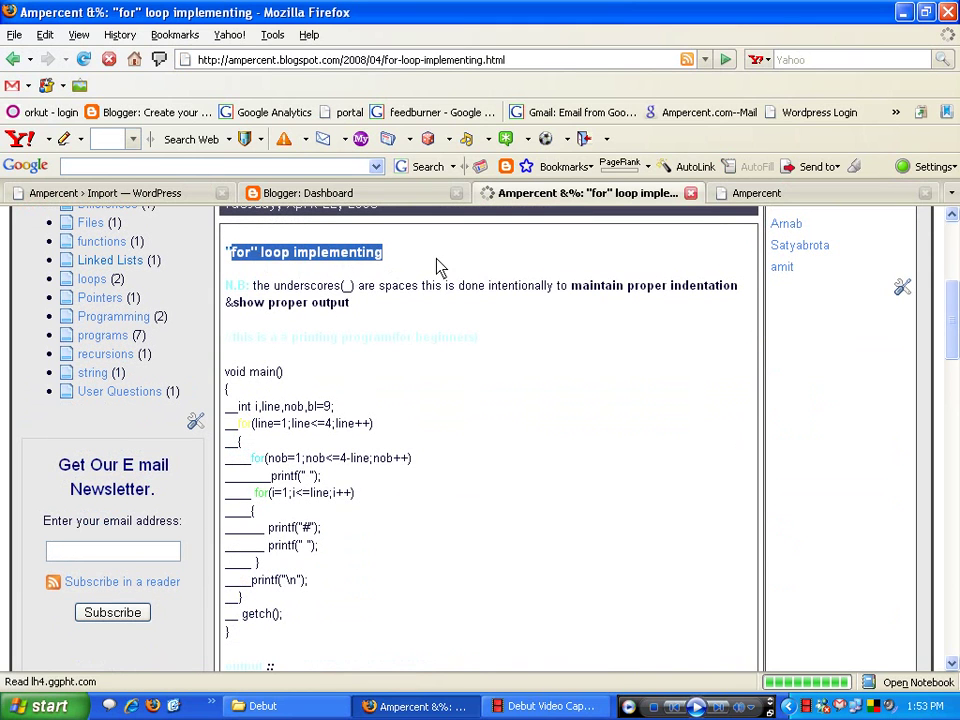
{"action": "left_click", "coordinate": [416, 289]}
{"action": "left_click", "coordinate": [110, 192]}
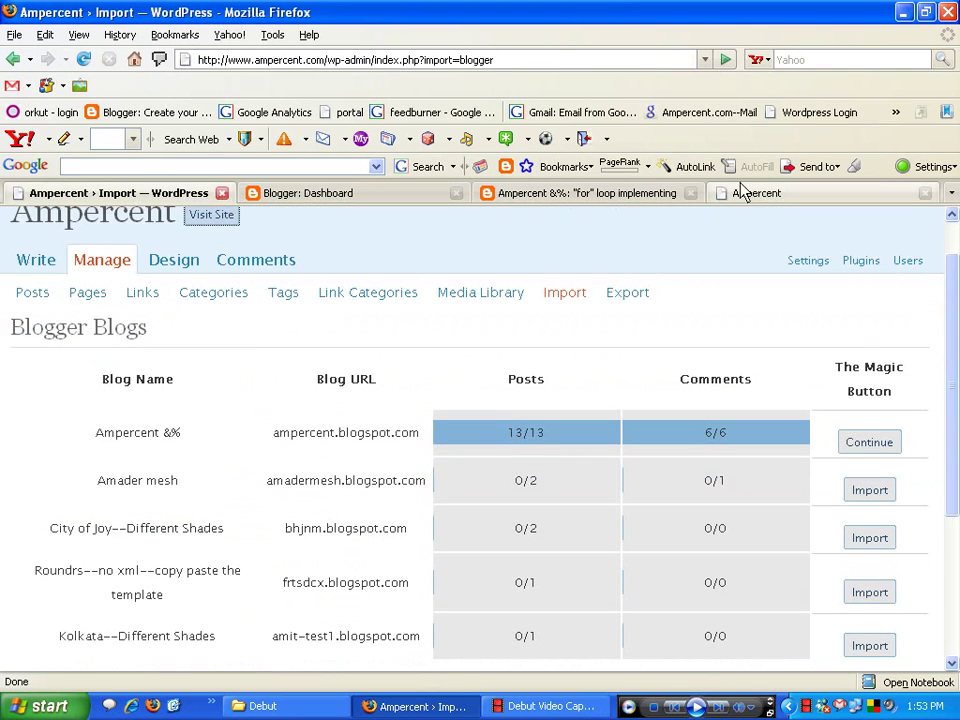
{"action": "left_click", "coordinate": [739, 191]}
- Open the April 2008 archive and the imported "for" loop implementing post
{"action": "scroll", "coordinate": [600, 300], "scroll_direction": "down", "scroll_amount": 5}
{"action": "scroll", "coordinate": [566, 308], "scroll_direction": "down", "scroll_amount": 5}
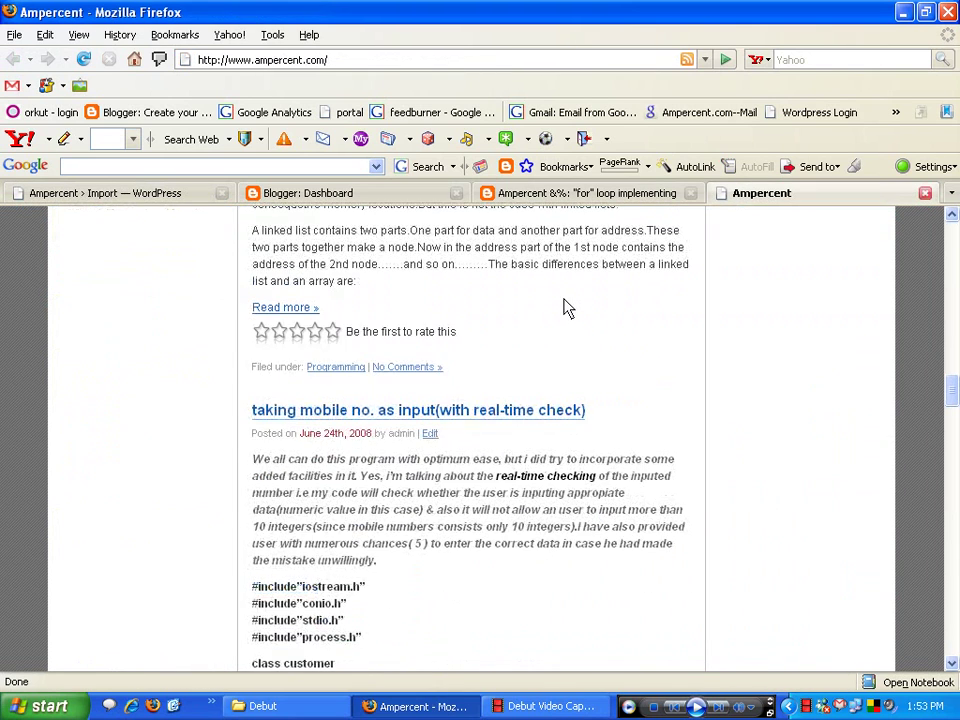
{"action": "scroll", "coordinate": [555, 314], "scroll_direction": "up", "scroll_amount": 8}
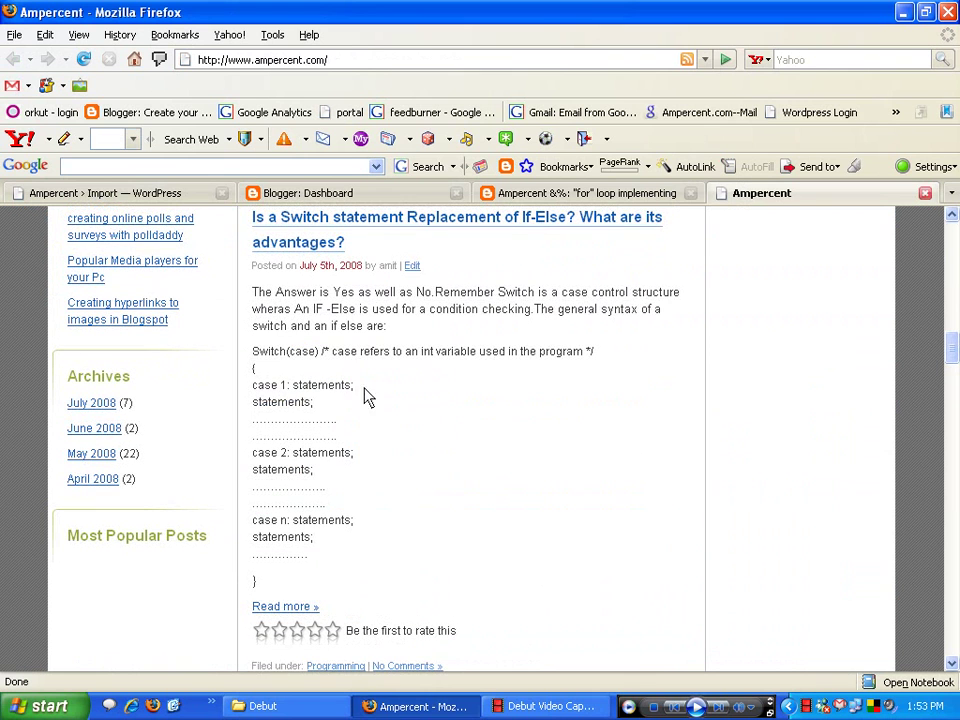
{"action": "left_click", "coordinate": [112, 480]}
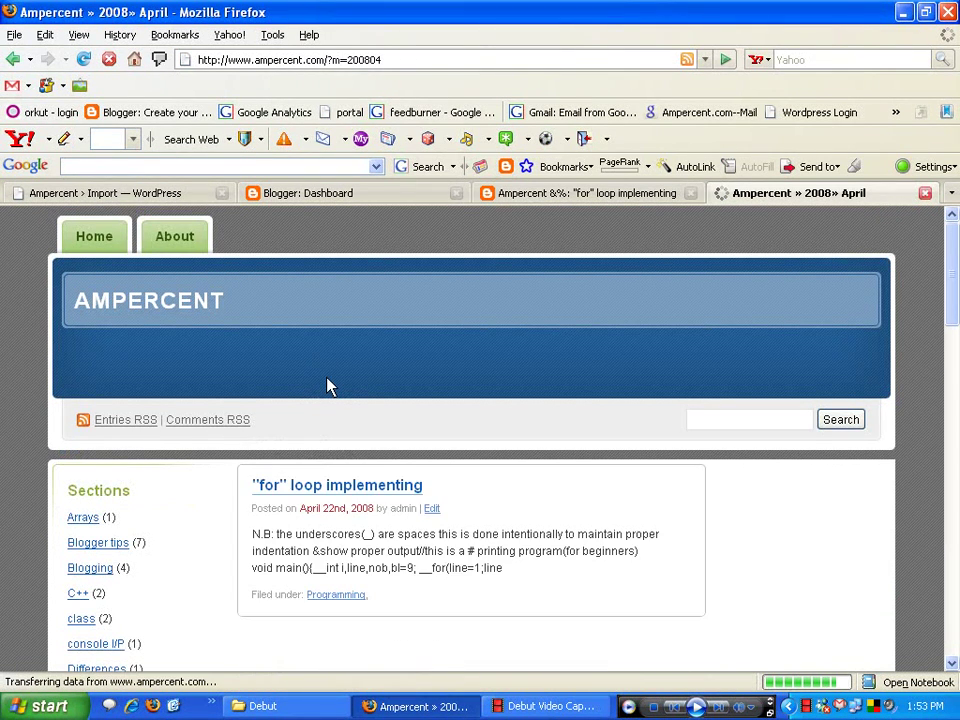
{"action": "scroll", "coordinate": [326, 388], "scroll_direction": "down", "scroll_amount": 3}
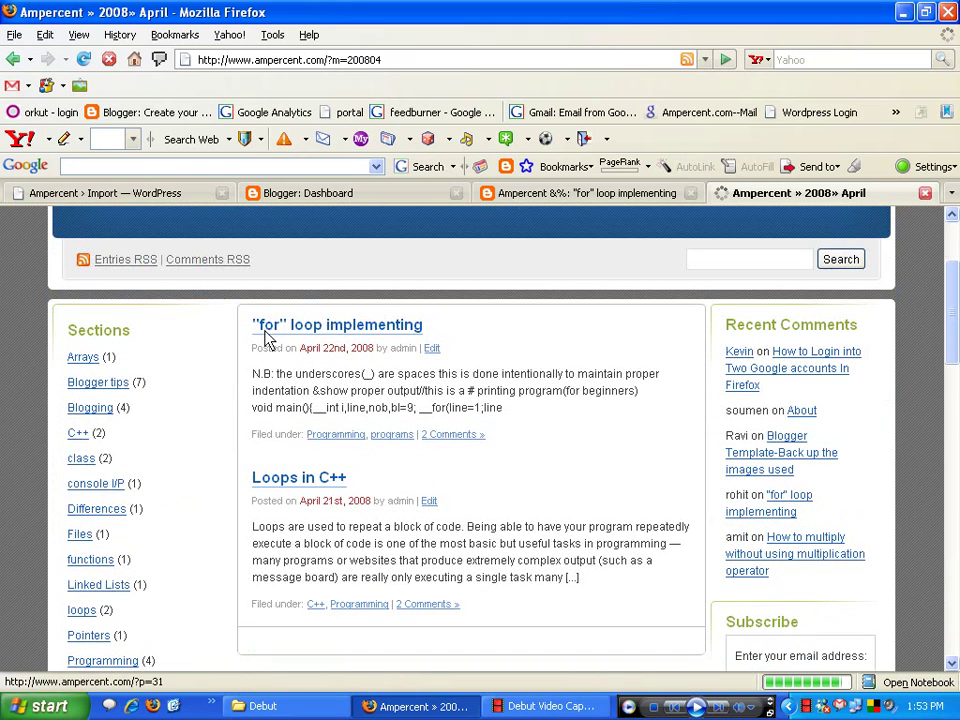
{"action": "left_click", "coordinate": [390, 327]}
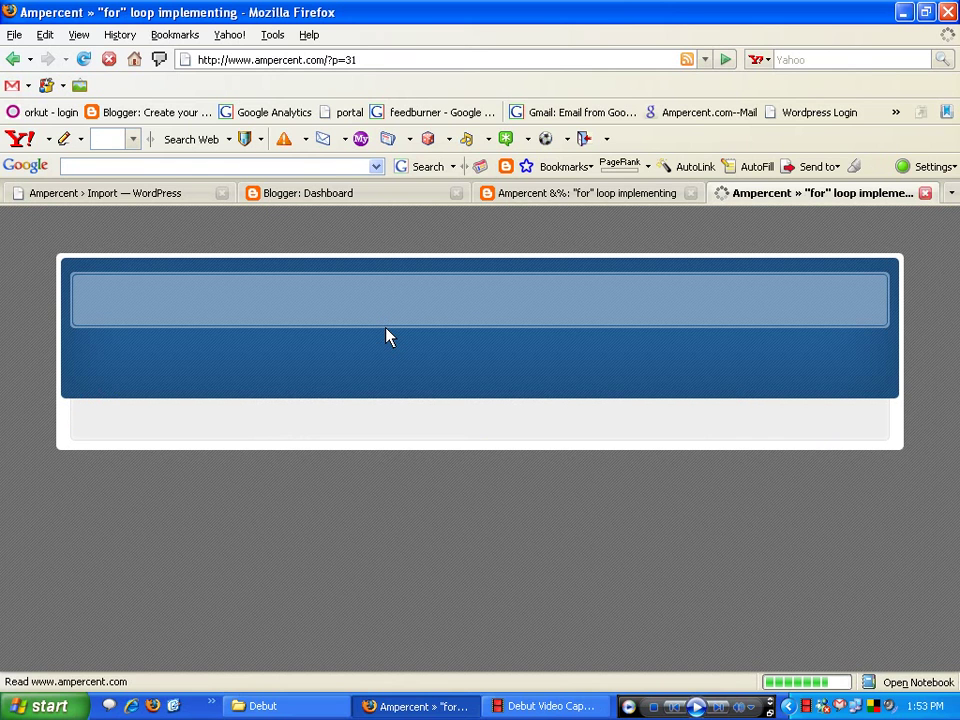
- Scroll through the post's code and output down to its 2 Responses
{"action": "scroll", "coordinate": [390, 337], "scroll_direction": "down", "scroll_amount": 5}
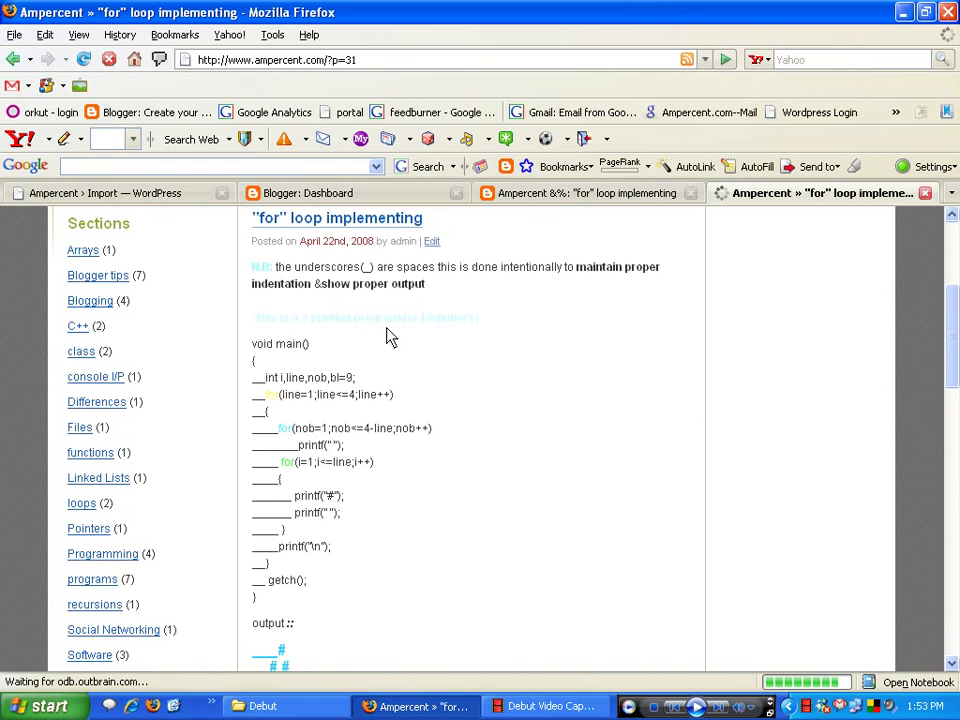
{"action": "scroll", "coordinate": [390, 337], "scroll_direction": "down", "scroll_amount": 3}
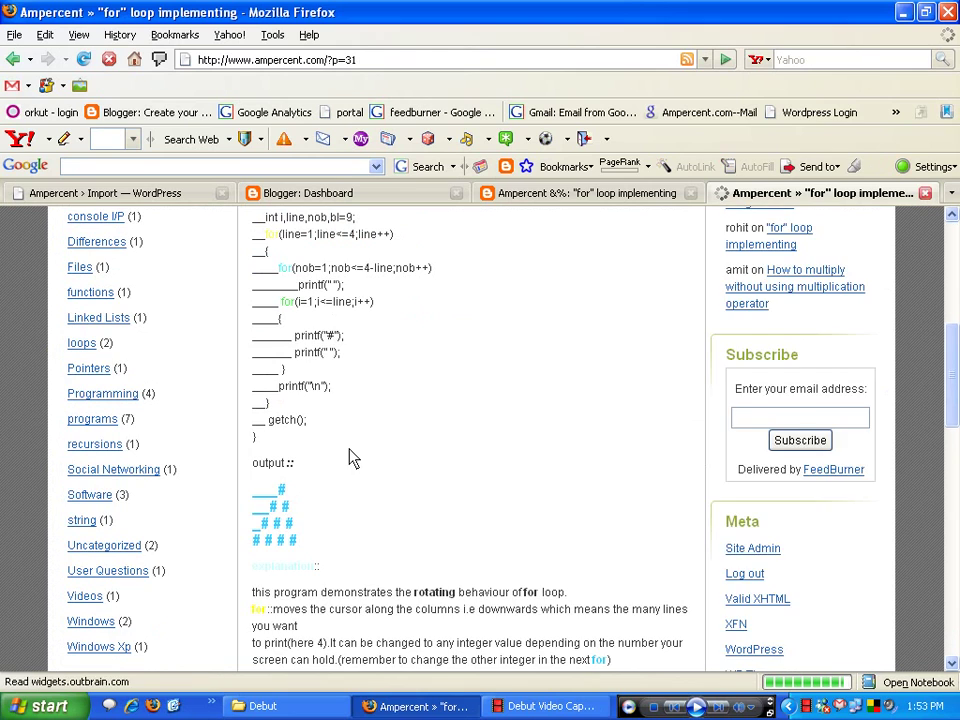
{"action": "scroll", "coordinate": [352, 458], "scroll_direction": "down", "scroll_amount": 5}
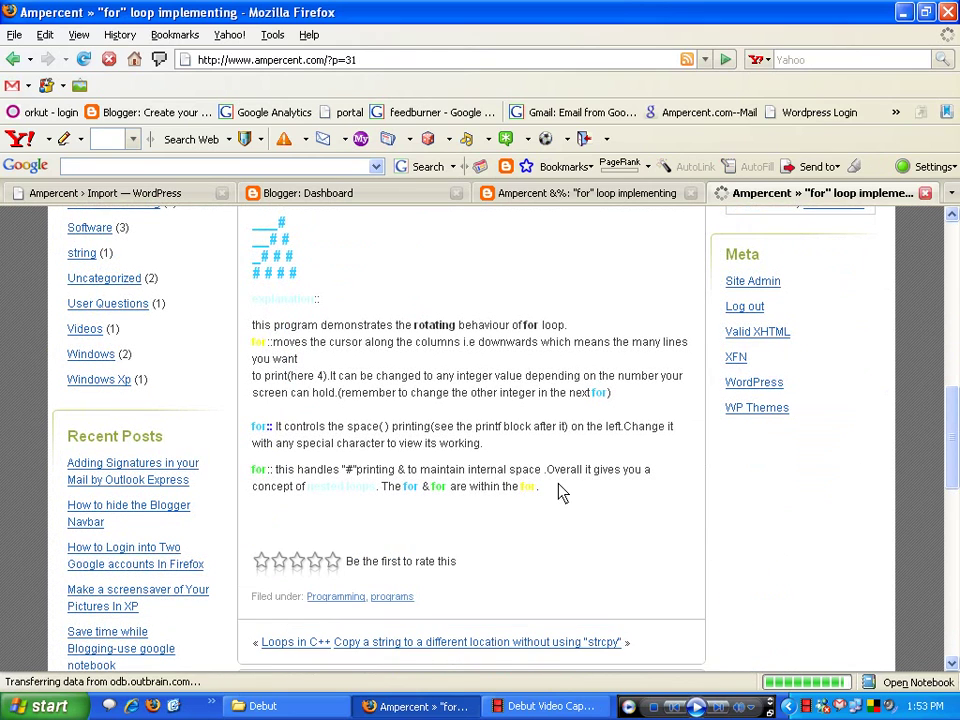
{"action": "scroll", "coordinate": [369, 439], "scroll_direction": "up", "scroll_amount": 6}
{"action": "scroll", "coordinate": [370, 440], "scroll_direction": "down", "scroll_amount": 7}
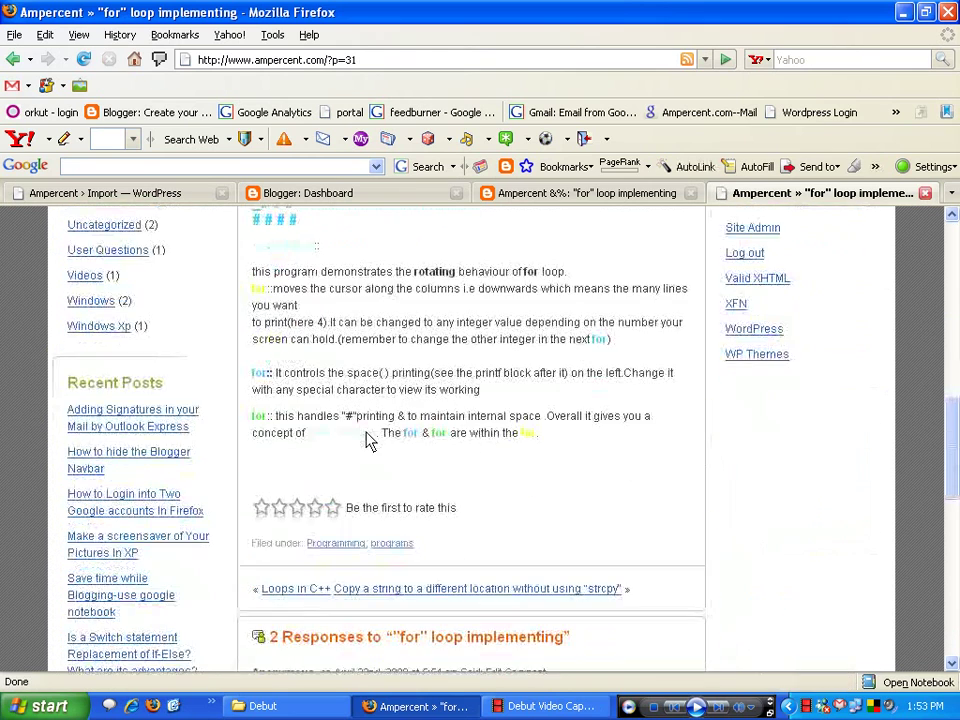
{"action": "scroll", "coordinate": [369, 440], "scroll_direction": "down", "scroll_amount": 3}
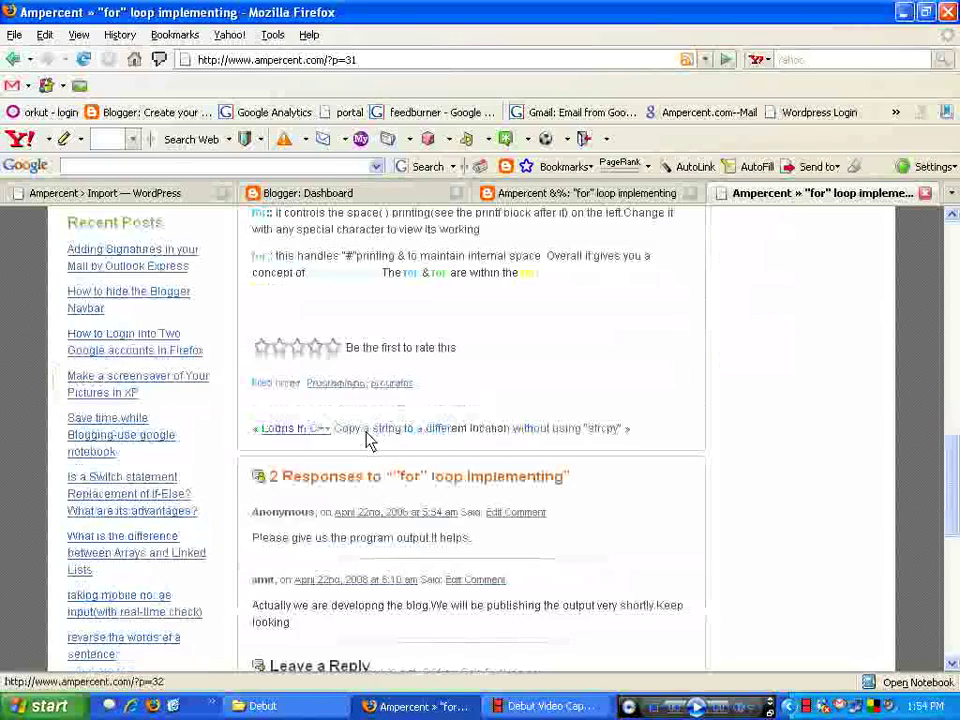
{"action": "scroll", "coordinate": [369, 440], "scroll_direction": "down", "scroll_amount": 3}
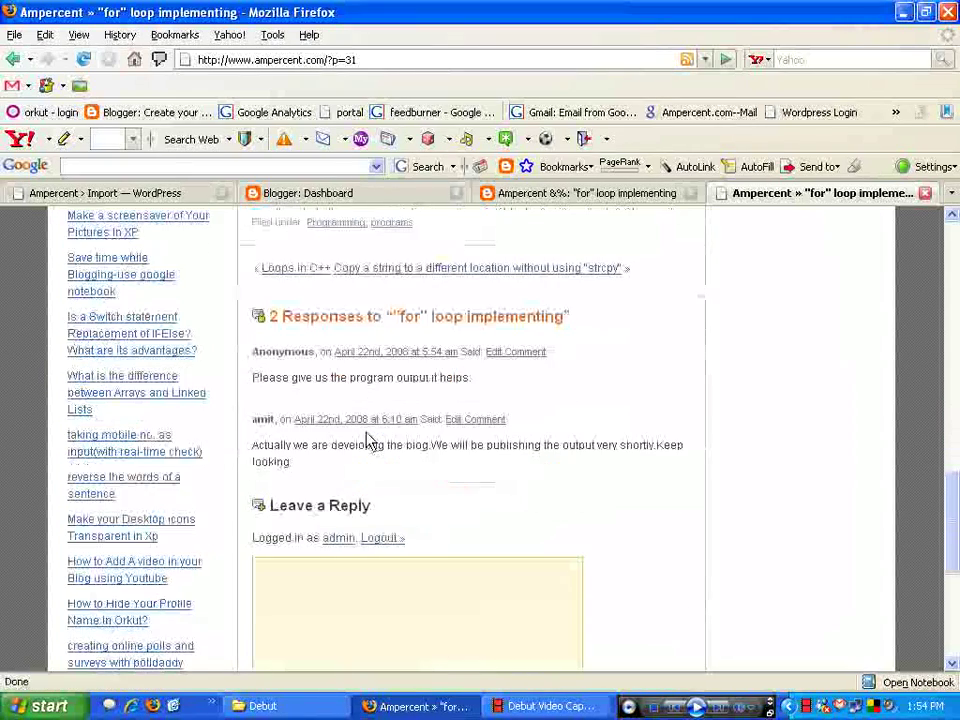
{"action": "scroll", "coordinate": [365, 480], "scroll_direction": "up", "scroll_amount": 15}
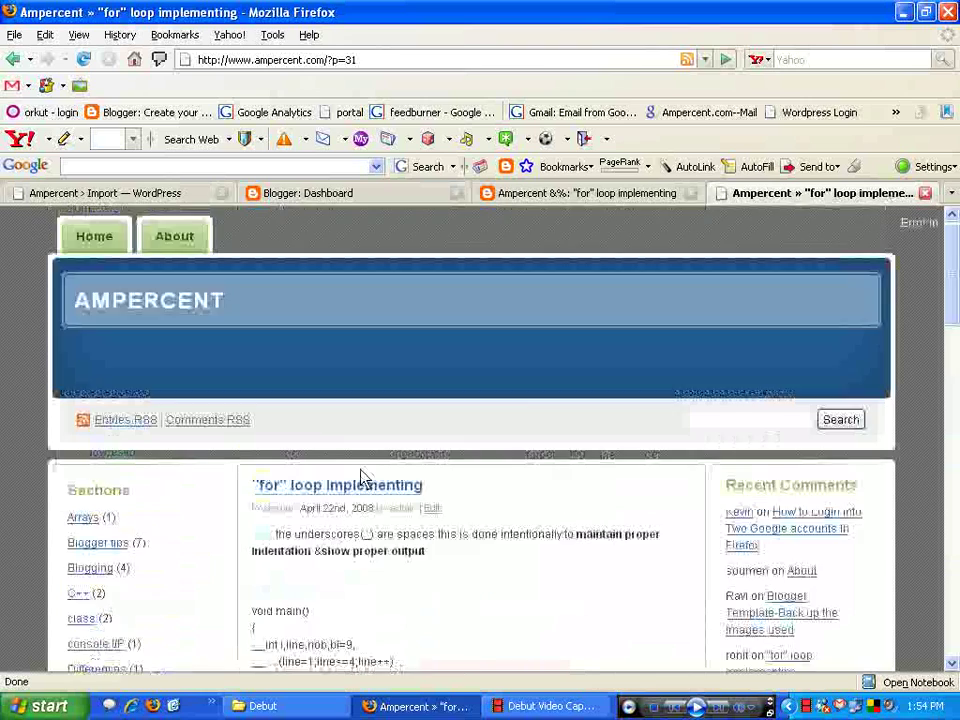
{"action": "scroll", "coordinate": [365, 480], "scroll_direction": "down", "scroll_amount": 3}
- Show the original Blogger post and highlight the text of its two comments
{"action": "left_click", "coordinate": [572, 195]}
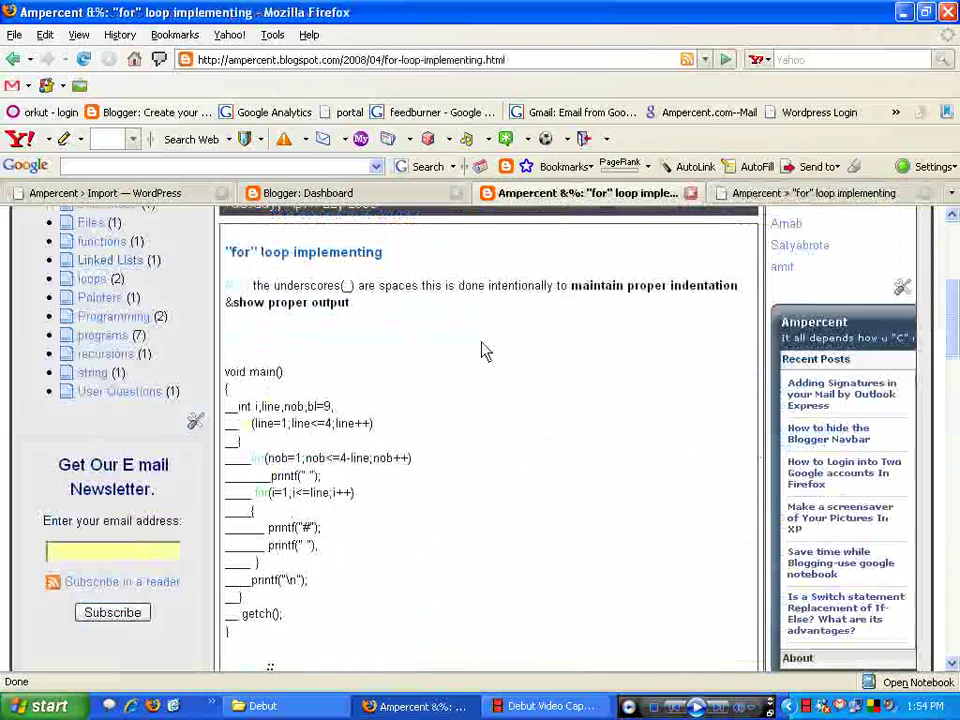
{"action": "scroll", "coordinate": [450, 355], "scroll_direction": "down", "scroll_amount": 5}
{"action": "scroll", "coordinate": [436, 360], "scroll_direction": "down", "scroll_amount": 6}
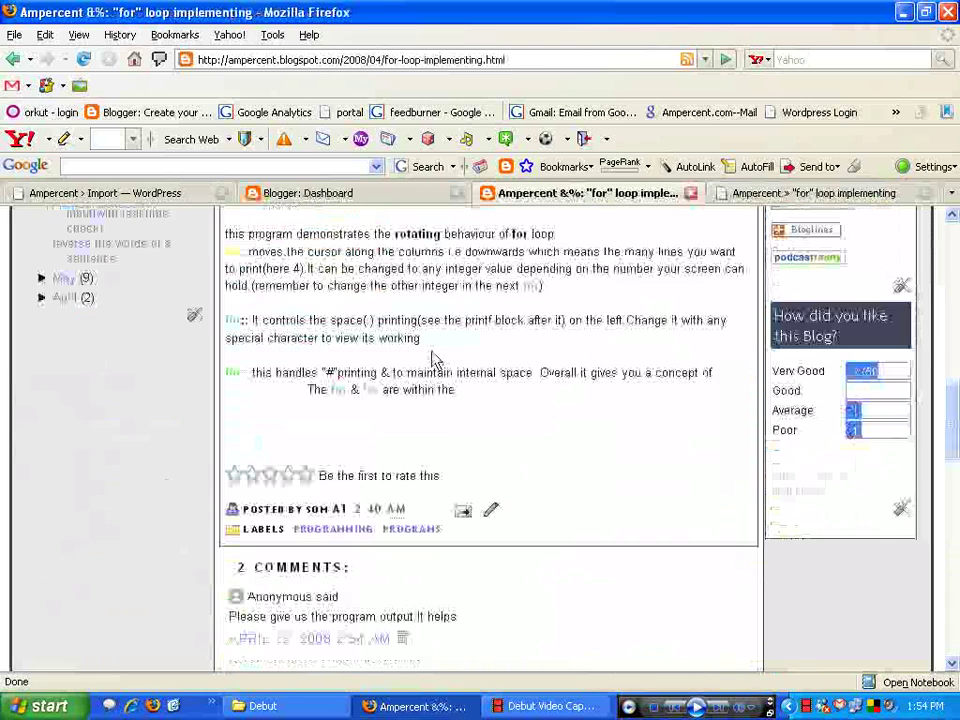
{"action": "scroll", "coordinate": [375, 350], "scroll_direction": "down", "scroll_amount": 4}
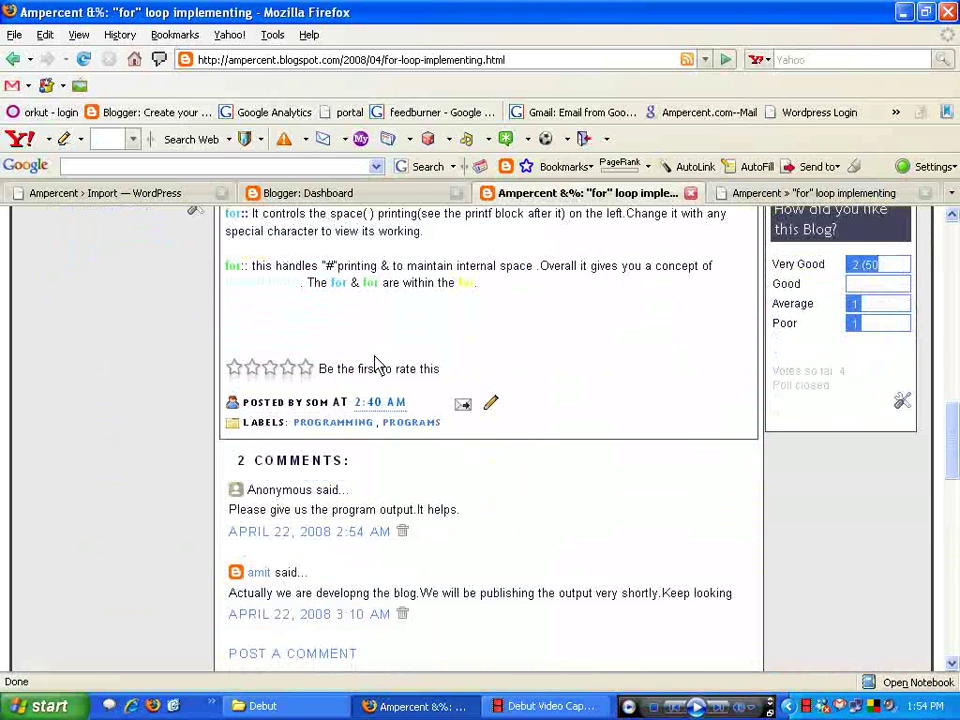
{"action": "left_click_drag", "start_coordinate": [230, 404], "coordinate": [488, 408]}
{"action": "left_click_drag", "start_coordinate": [230, 488], "coordinate": [748, 491]}
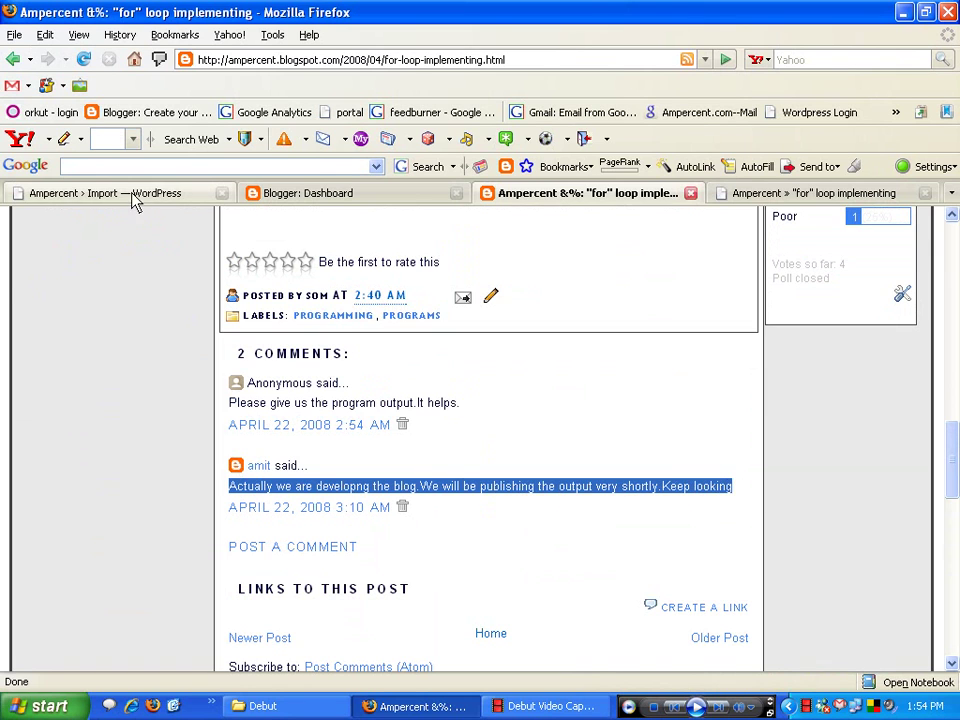
{"action": "left_click", "coordinate": [139, 194]}
- Return to the WordPress post and highlight the first imported comment
{"action": "left_click", "coordinate": [740, 193]}
{"action": "scroll", "coordinate": [540, 306], "scroll_direction": "down", "scroll_amount": 15}
{"action": "left_click_drag", "start_coordinate": [252, 377], "coordinate": [276, 378]}
{"action": "left_click_drag", "start_coordinate": [293, 463], "coordinate": [249, 446]}
- Scroll through the post to compare its 2 Responses against Blogger's comments
{"action": "scroll", "coordinate": [243, 446], "scroll_direction": "down", "scroll_amount": 3}
{"action": "scroll", "coordinate": [243, 446], "scroll_direction": "up", "scroll_amount": 12}
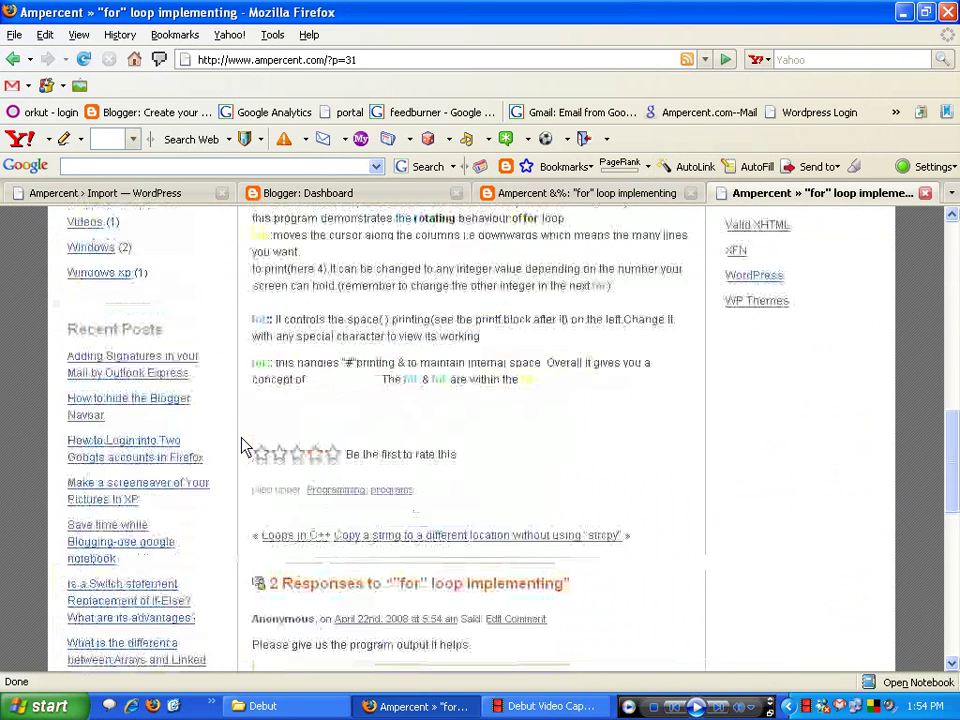
{"action": "scroll", "coordinate": [243, 446], "scroll_direction": "up", "scroll_amount": 4}
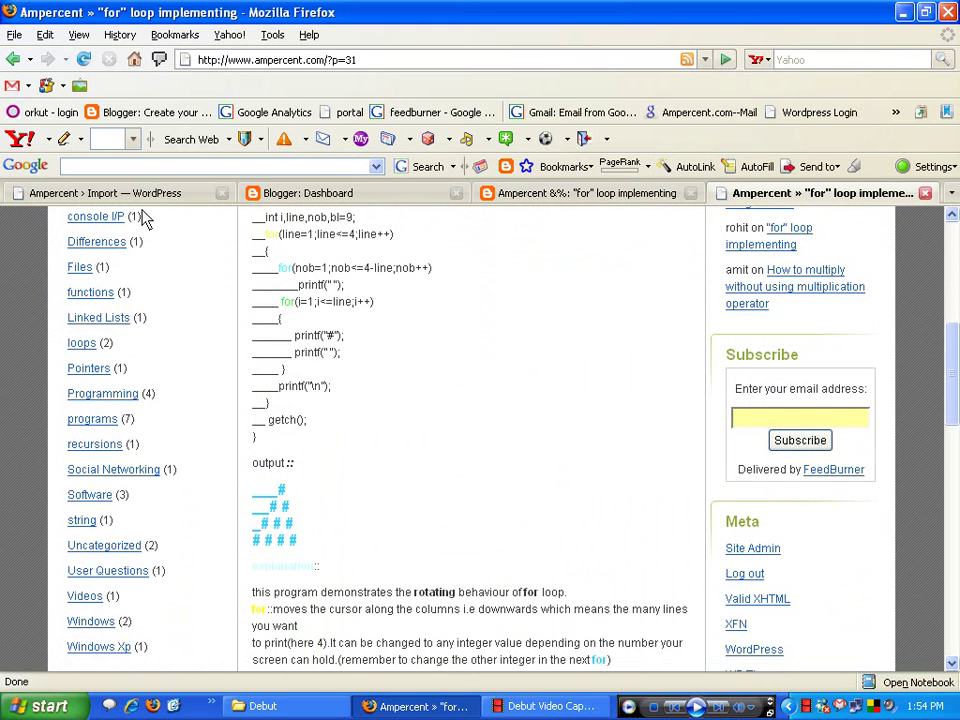
{"action": "scroll", "coordinate": [295, 345], "scroll_direction": "up", "scroll_amount": 5}
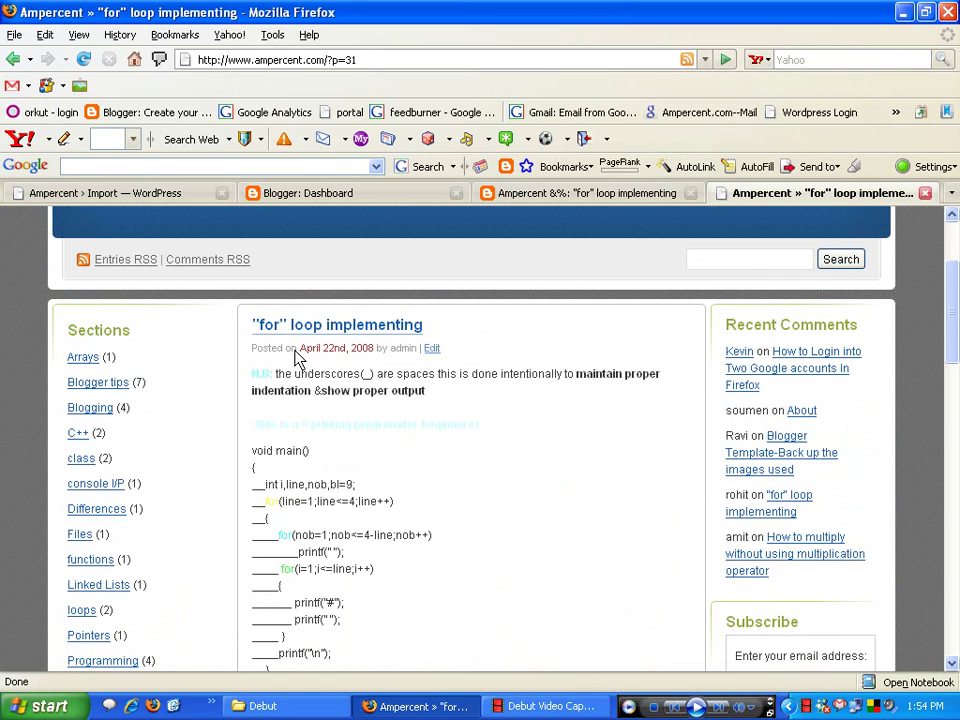
{"action": "scroll", "coordinate": [297, 357], "scroll_direction": "down", "scroll_amount": 15}
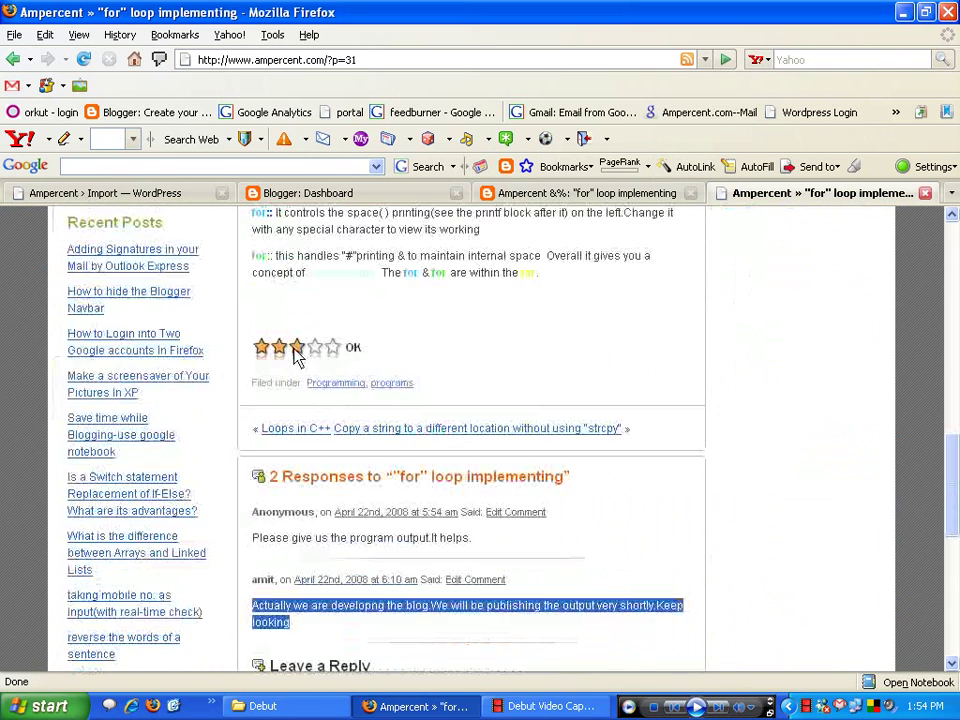
{"action": "scroll", "coordinate": [295, 352], "scroll_direction": "down", "scroll_amount": 3}
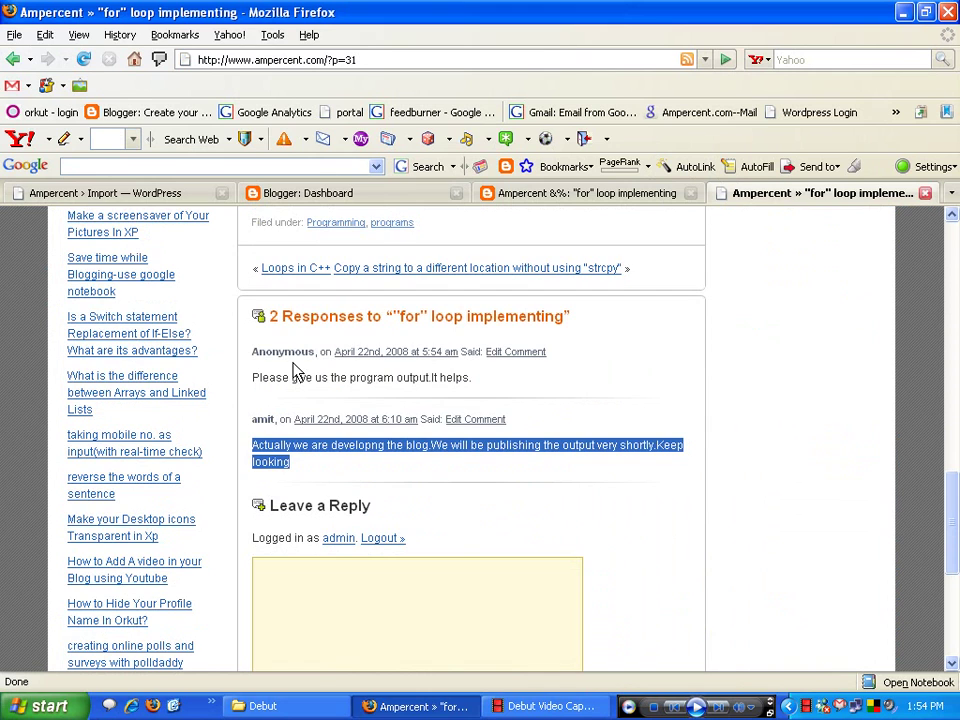
{"action": "scroll", "coordinate": [298, 368], "scroll_direction": "down", "scroll_amount": 7}
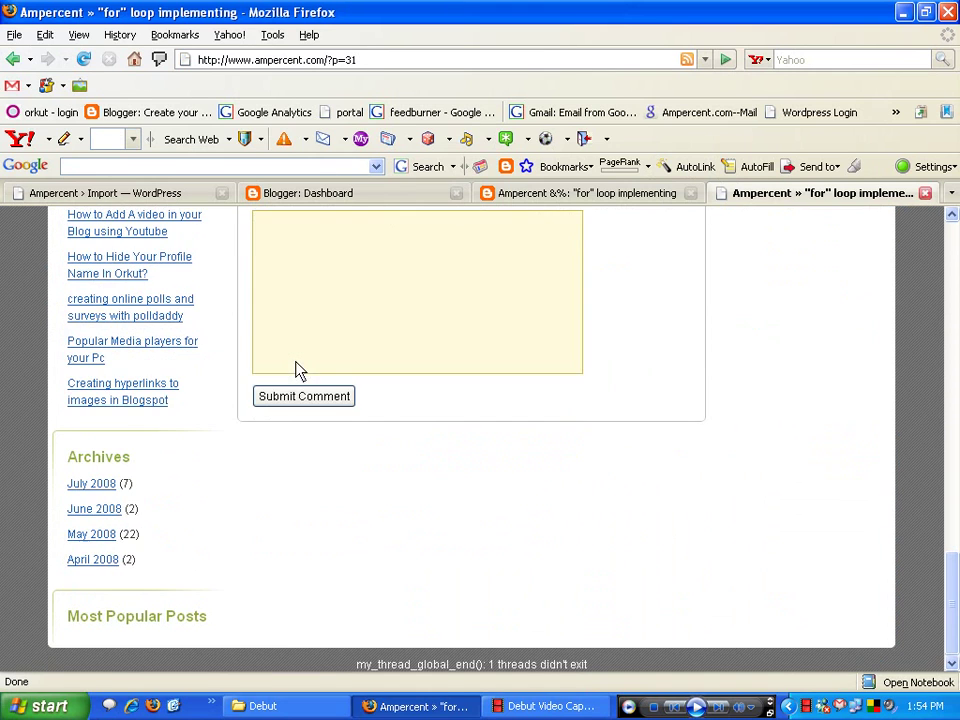
{"action": "scroll", "coordinate": [275, 400], "scroll_direction": "up", "scroll_amount": 5}
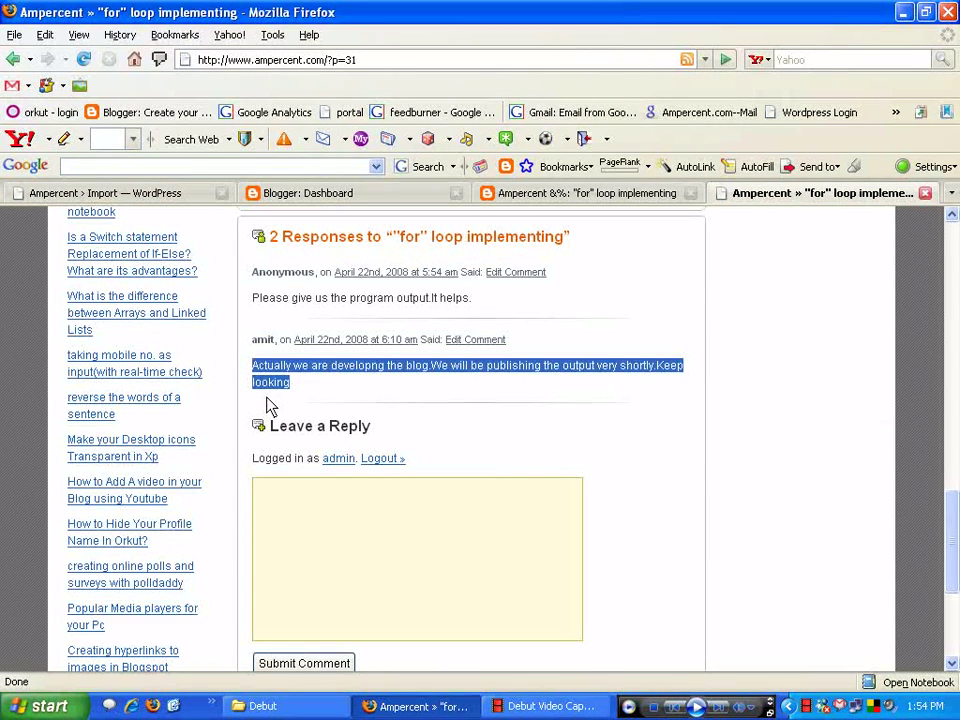
{"action": "scroll", "coordinate": [270, 405], "scroll_direction": "up", "scroll_amount": 4}
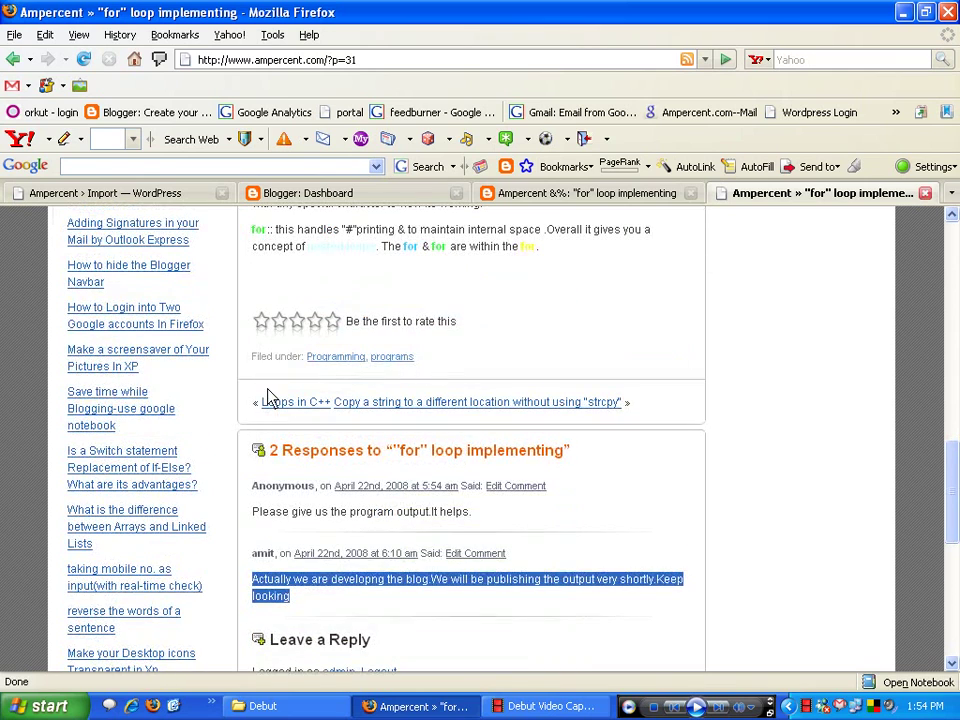
{"action": "scroll", "coordinate": [270, 398], "scroll_direction": "up", "scroll_amount": 4}
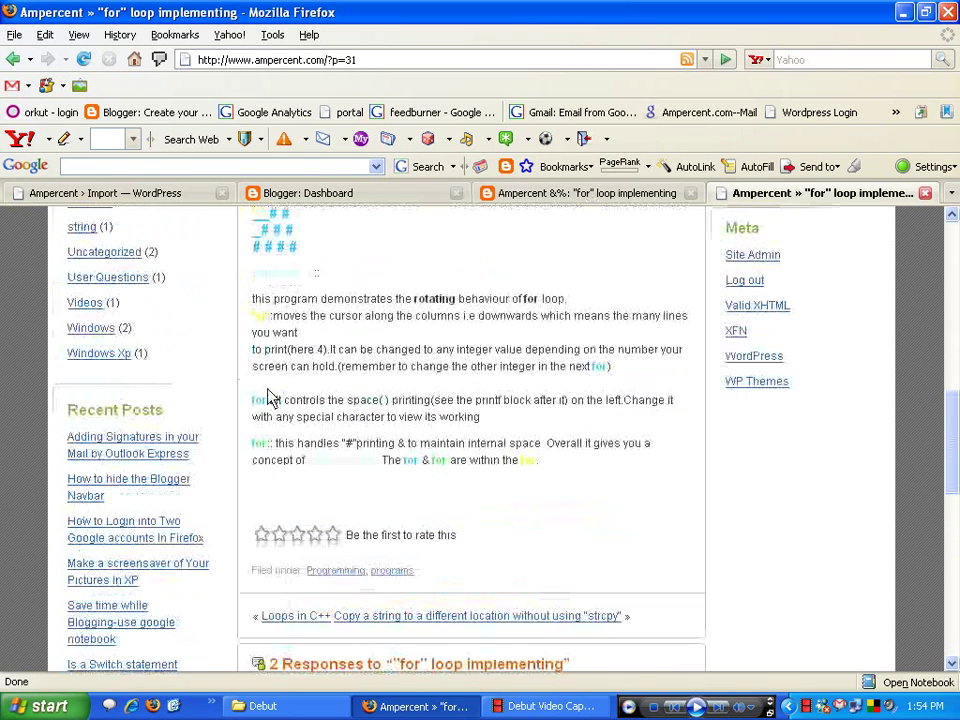